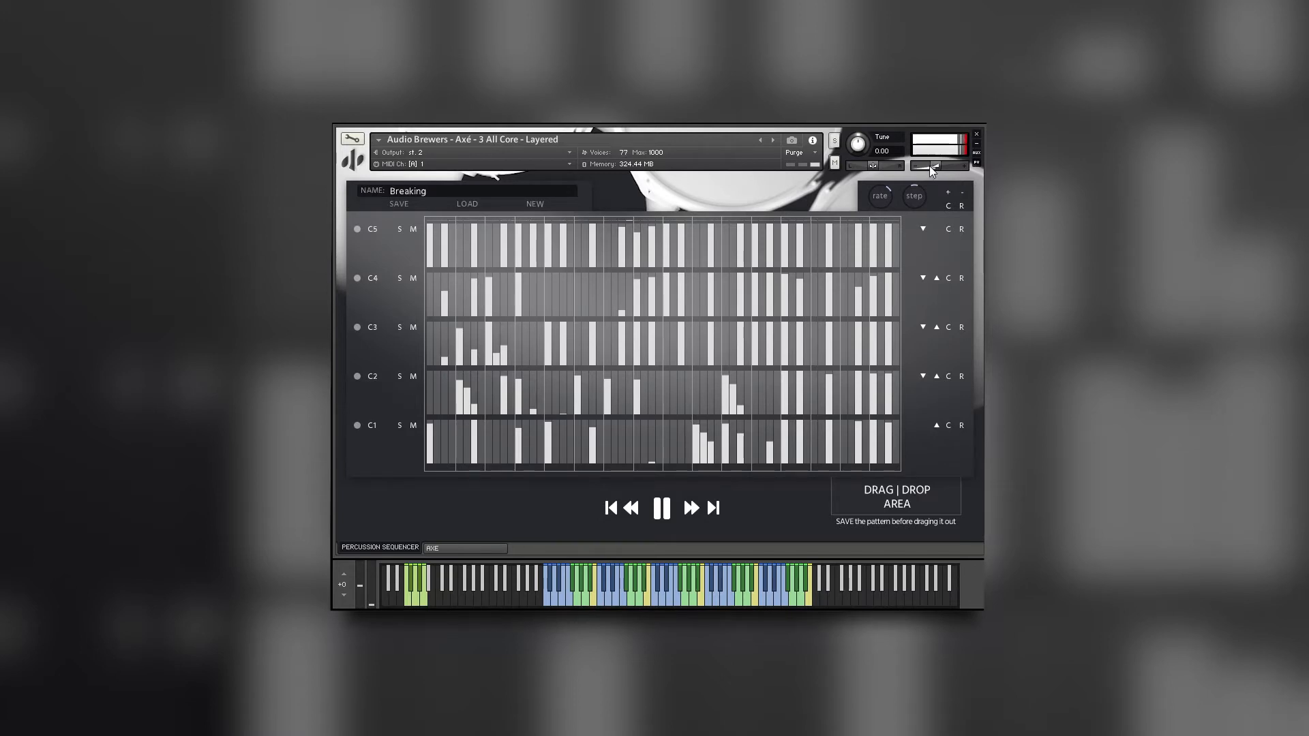
Stop playback, load the Accentuated.mid pattern from the All Core folder into the sequencer, and audition it
left_click(662, 509)
left_click(466, 204)
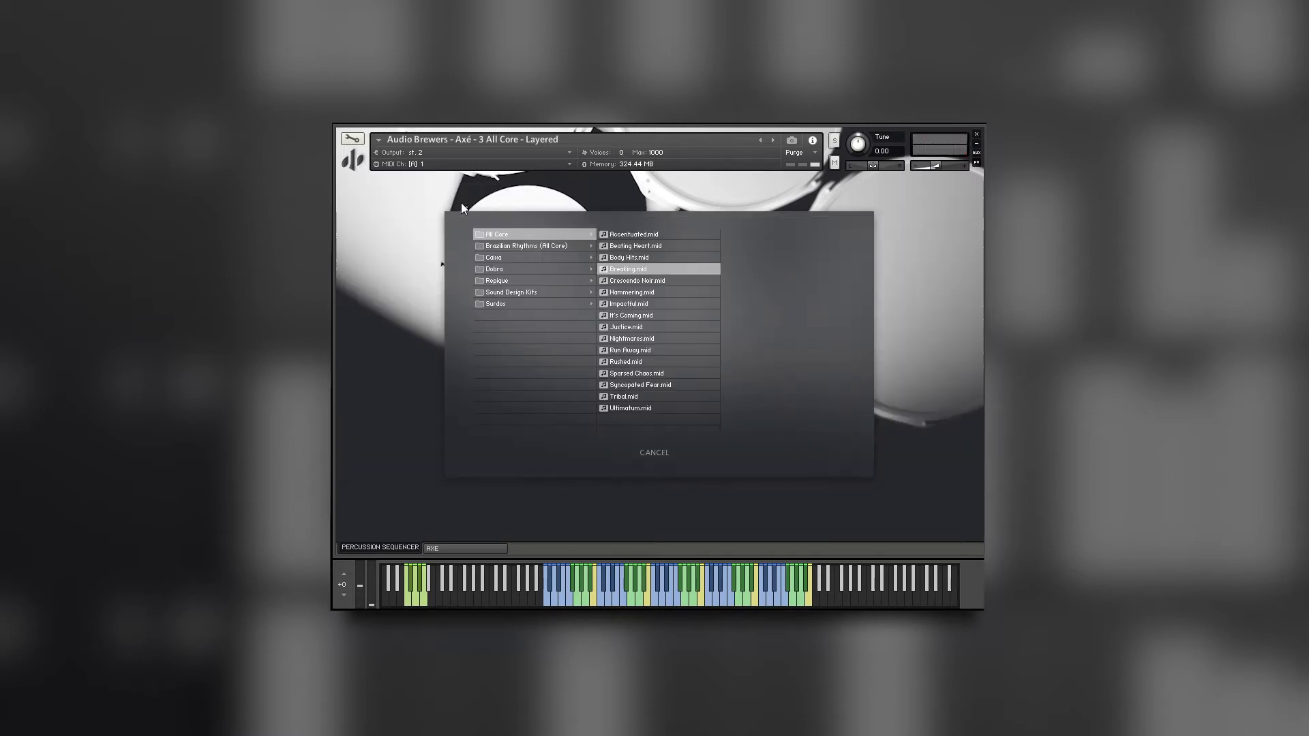
double_click(621, 235)
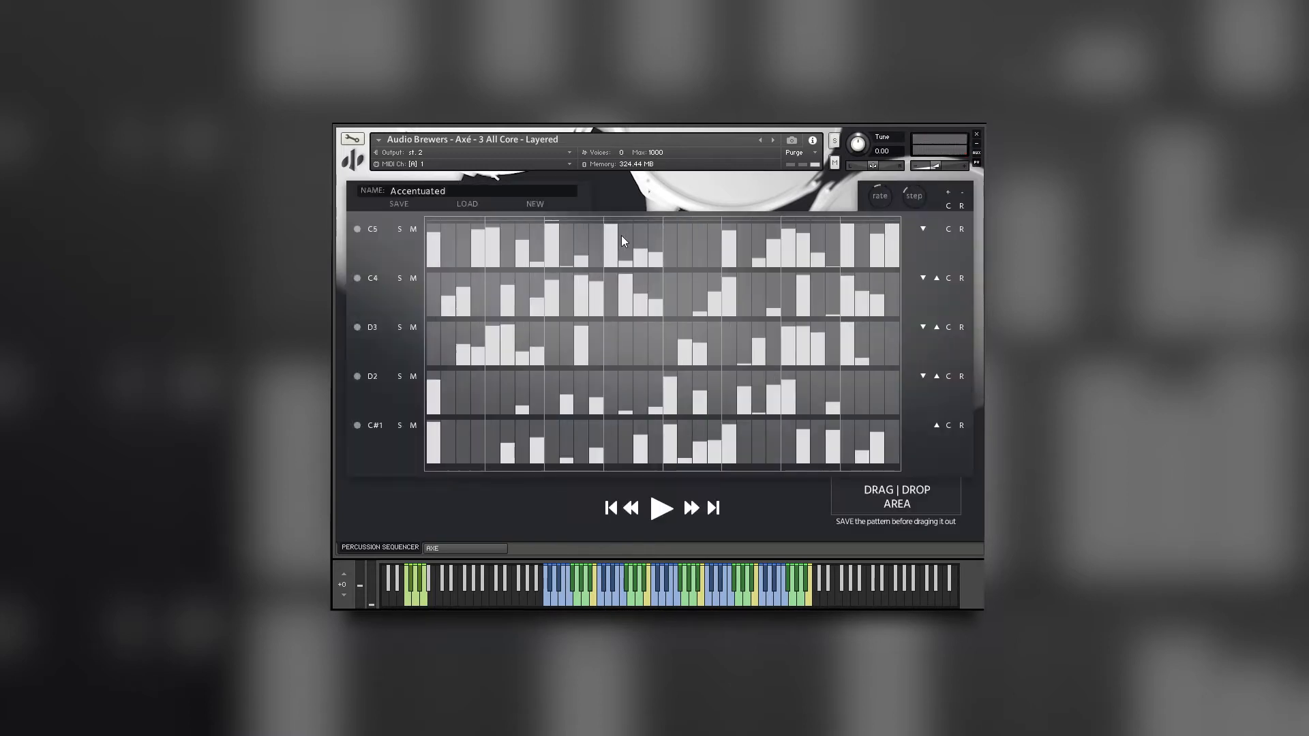
left_click(661, 513)
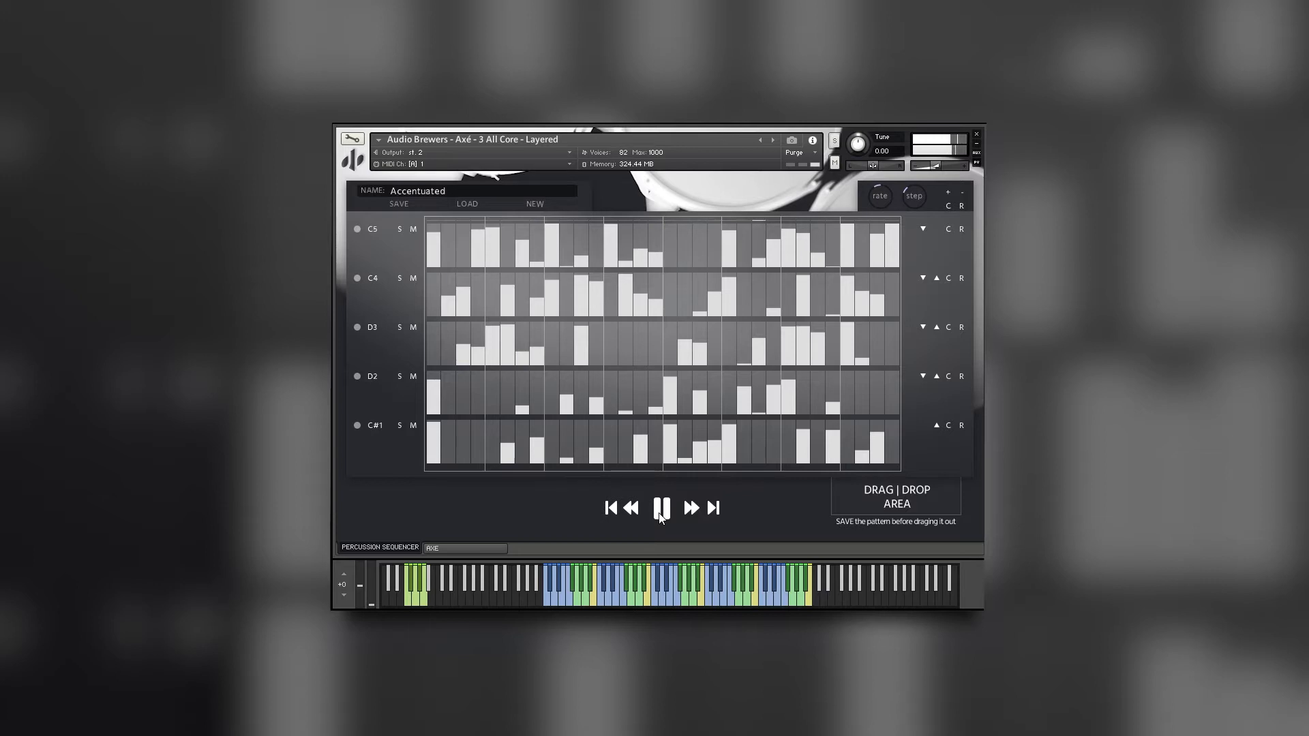
left_click(661, 513)
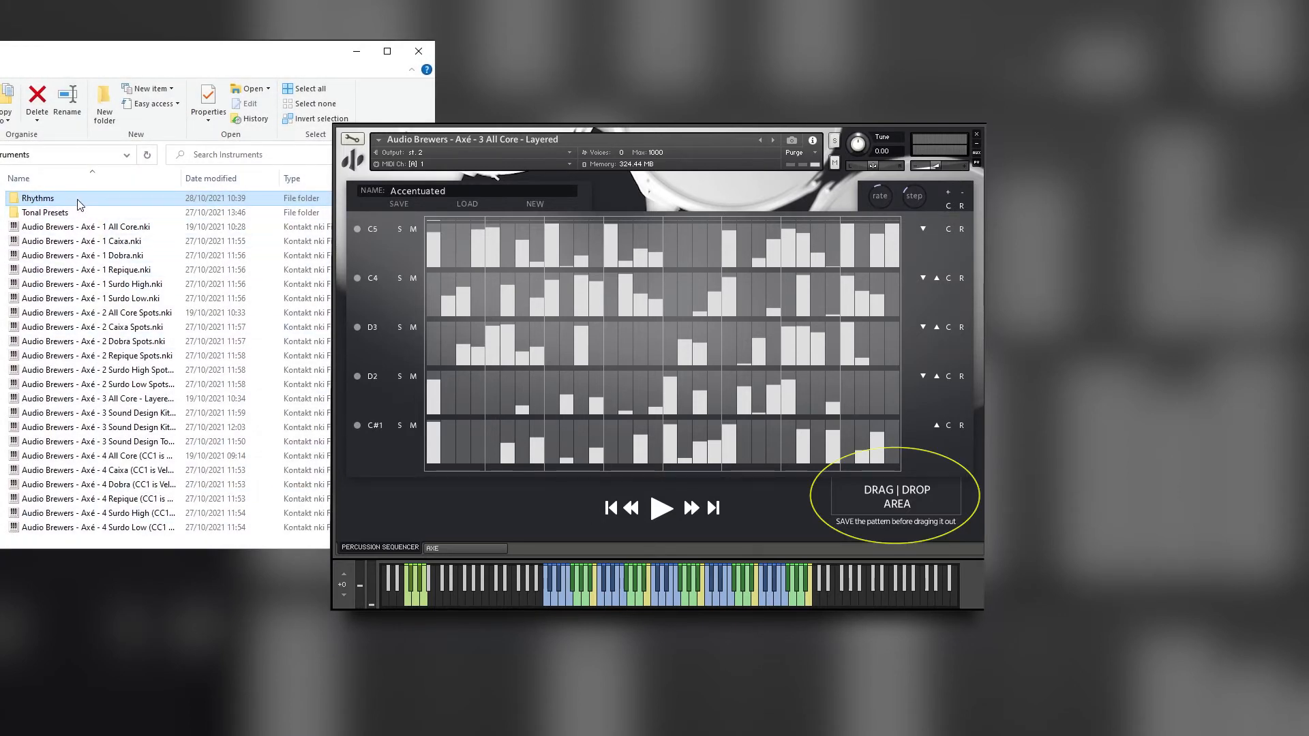
Import Beating Heart.mid from the Rhythms > All Core folder into the sequencer and audition the pattern
double_click(79, 201)
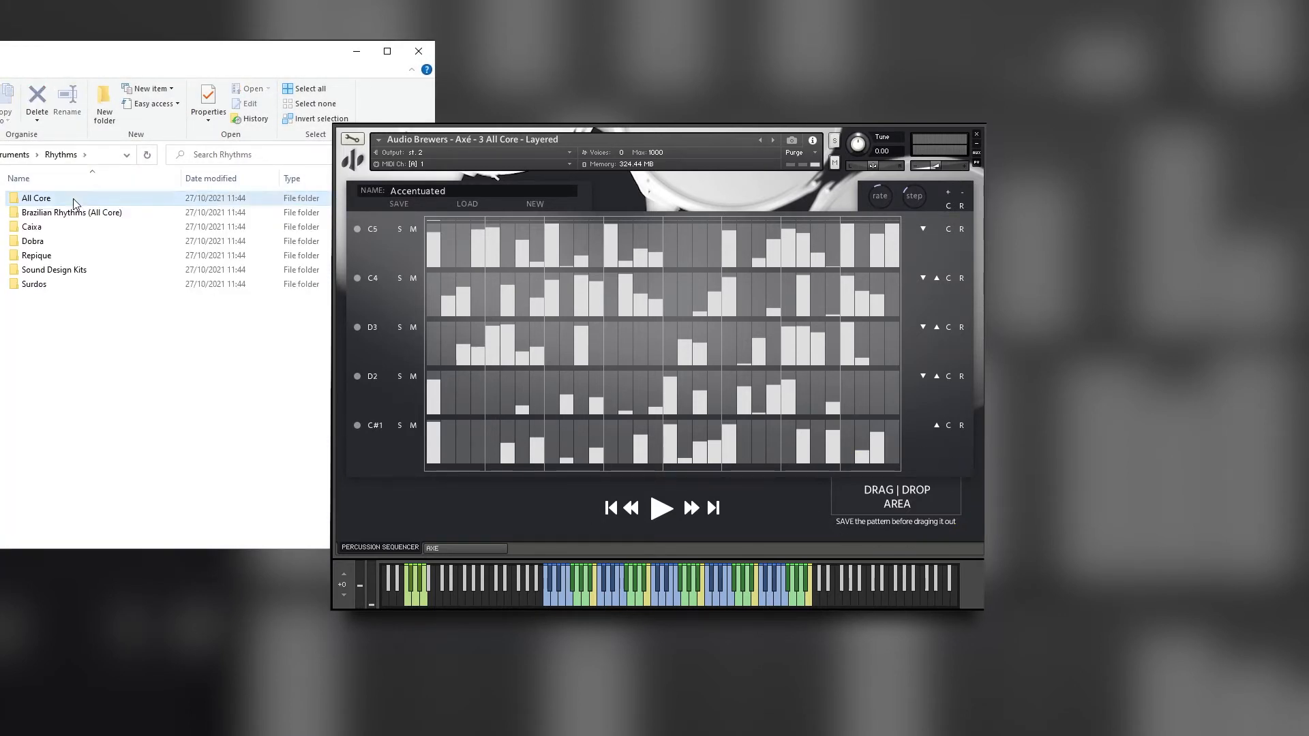
double_click(38, 199)
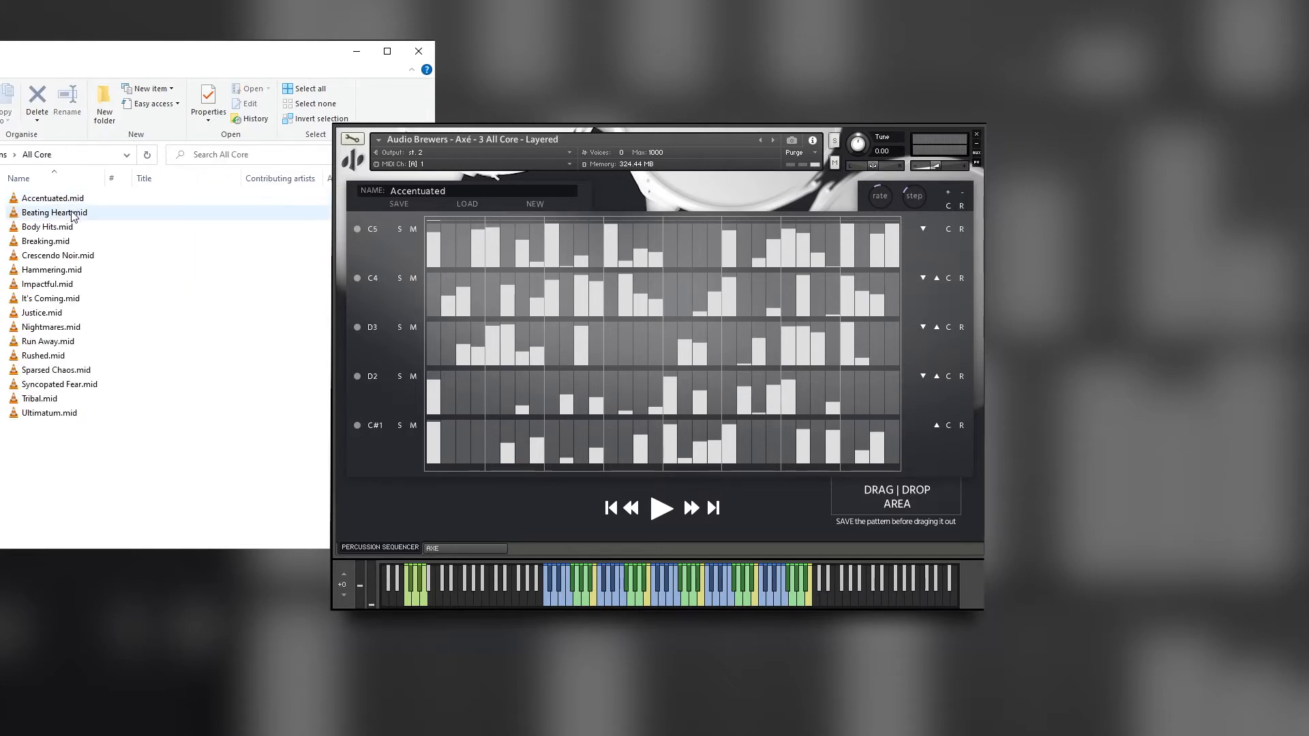
left_click_drag(71, 216, 884, 498)
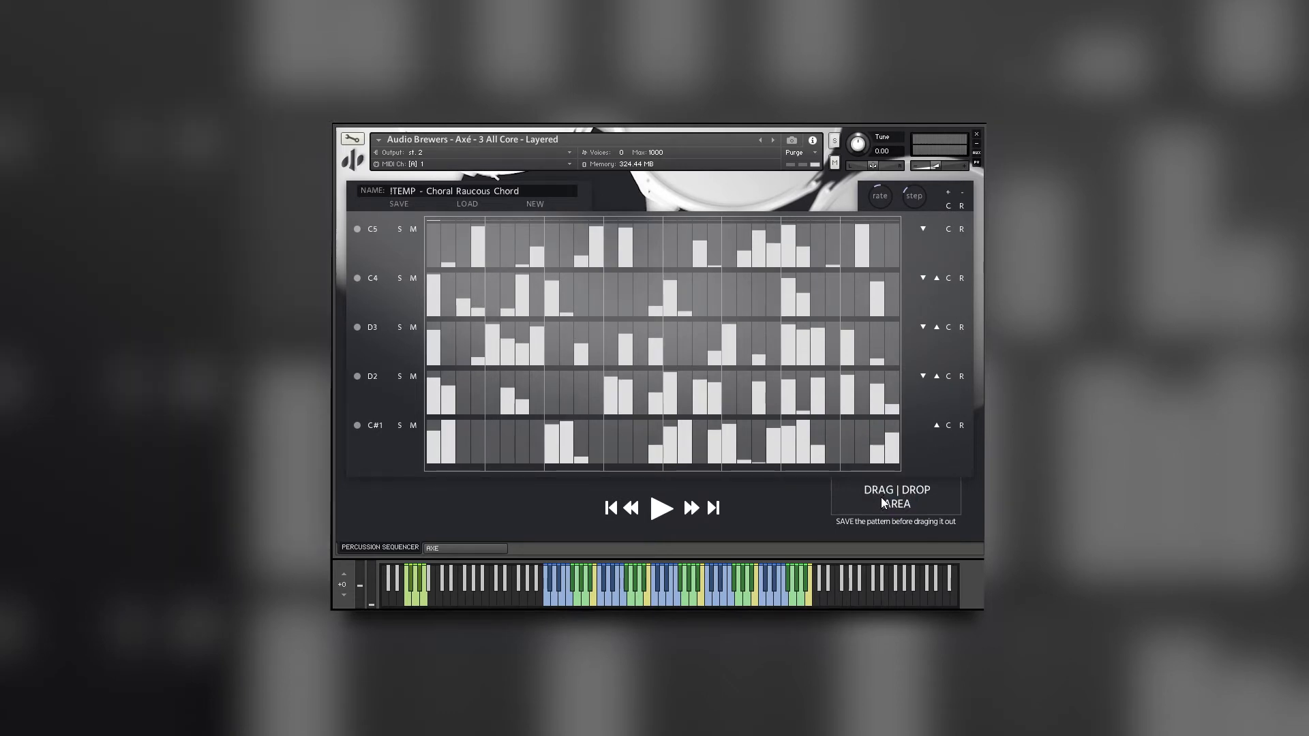
left_click(659, 511)
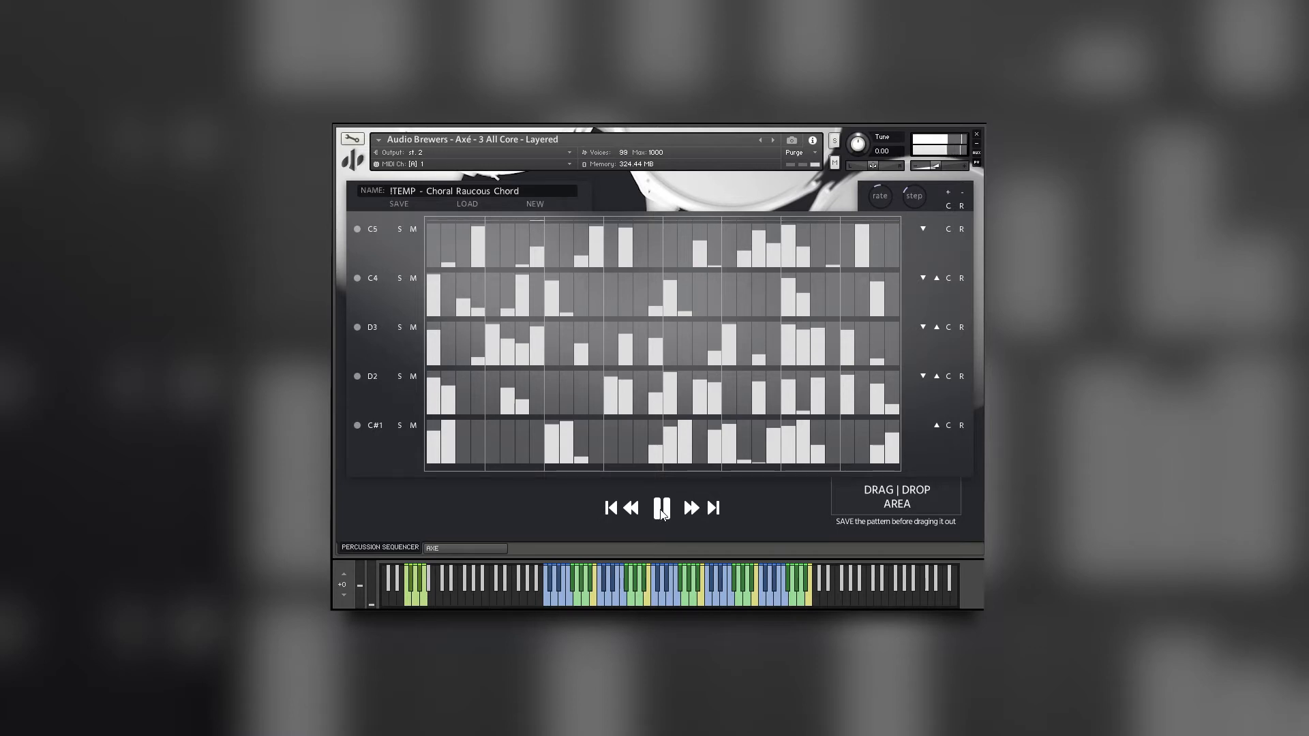
left_click(662, 511)
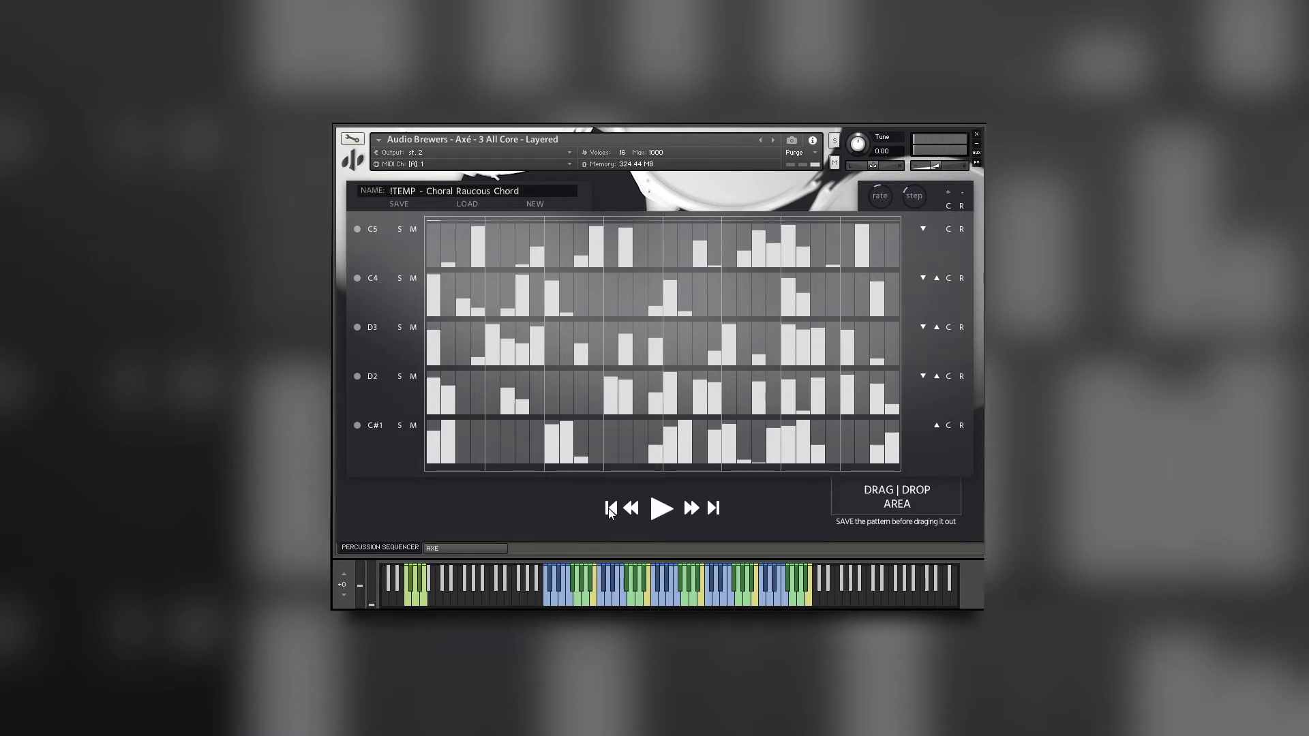
Create a new empty pattern and name it "My Own Rhythm"
left_click(534, 203)
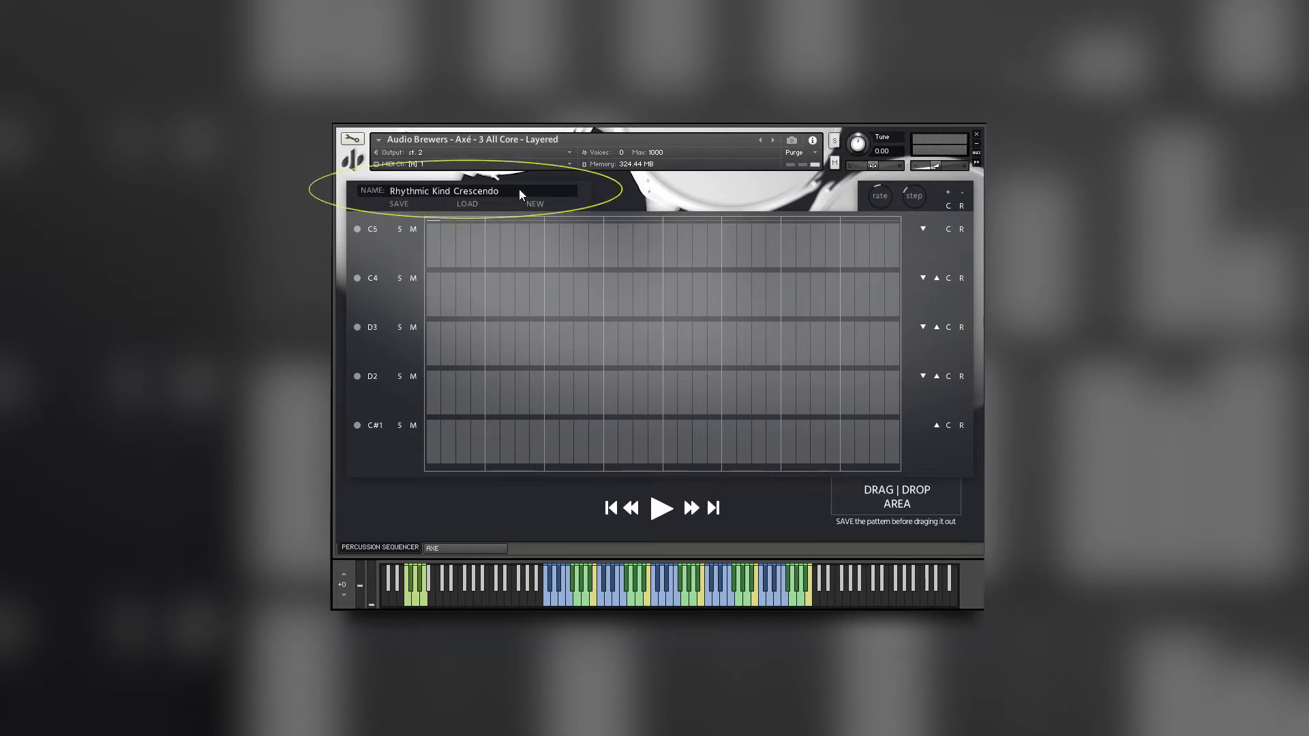
left_click_drag(529, 191, 457, 194)
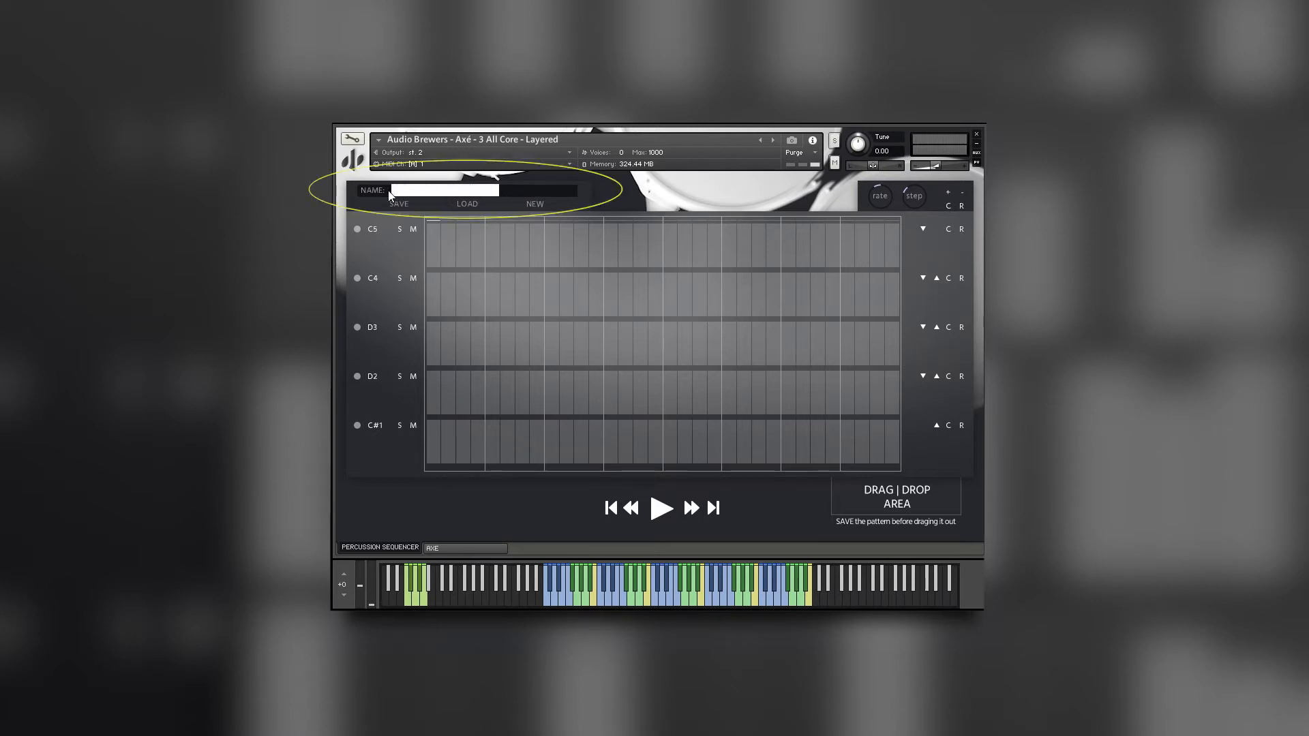
type("My Own Rhythm")
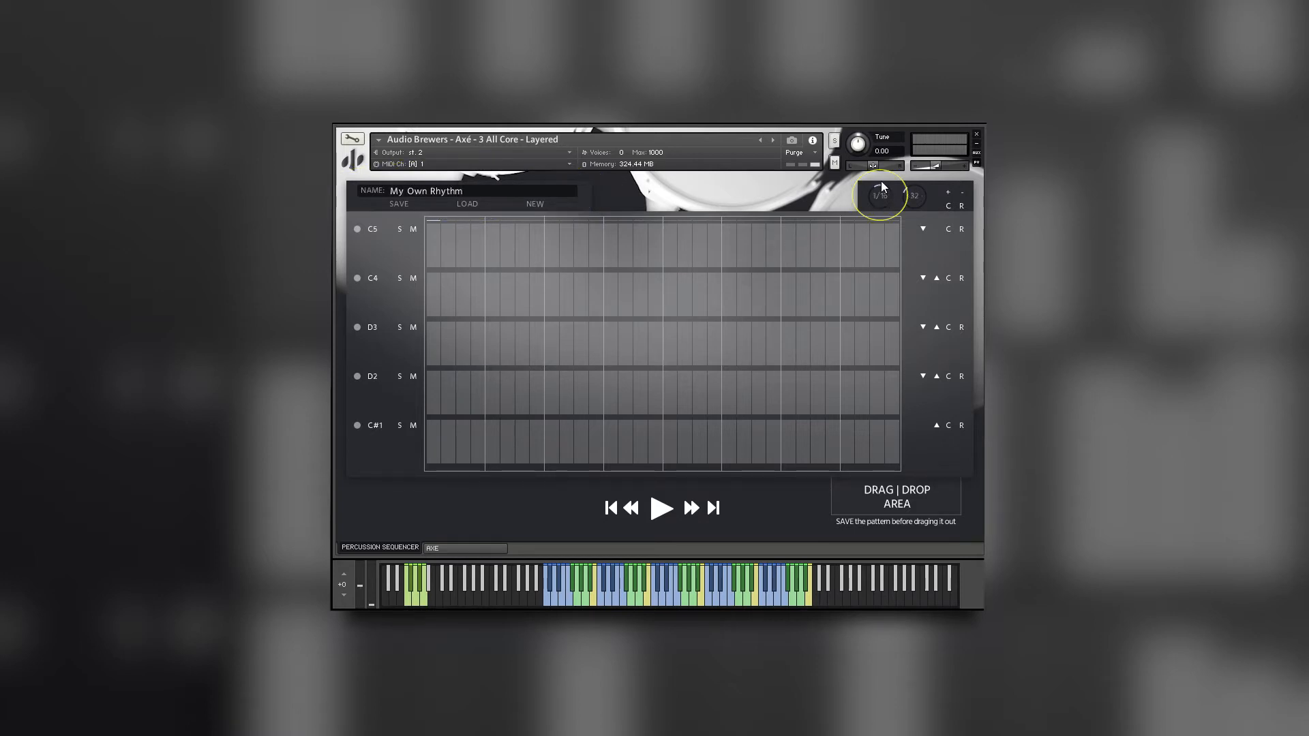
Try out the rate control and a length of 128 steps, and reset the pattern to 32 steps
left_click_drag(881, 156, 881, 124)
left_click_drag(916, 197, 916, 66)
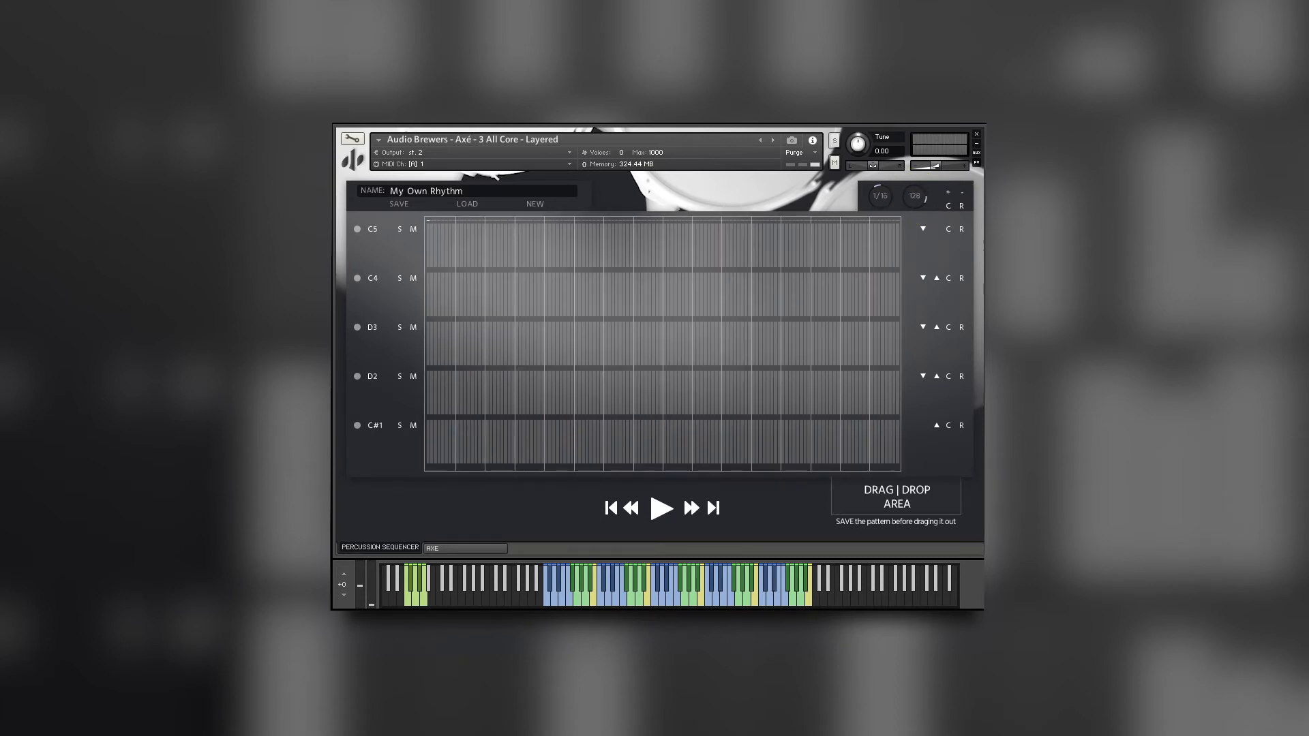
left_click(909, 198, "ctrl")
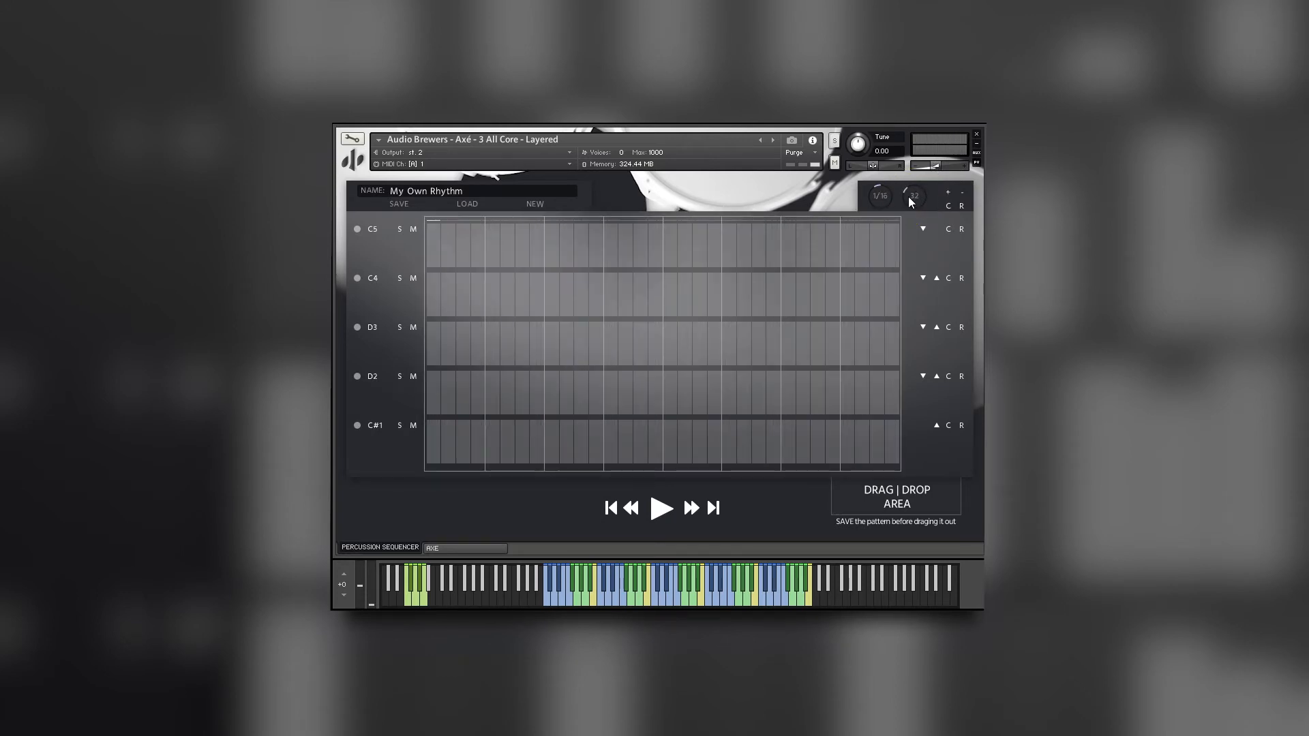
Remove sequencer tracks until only the C5 track is left
left_click(963, 192)
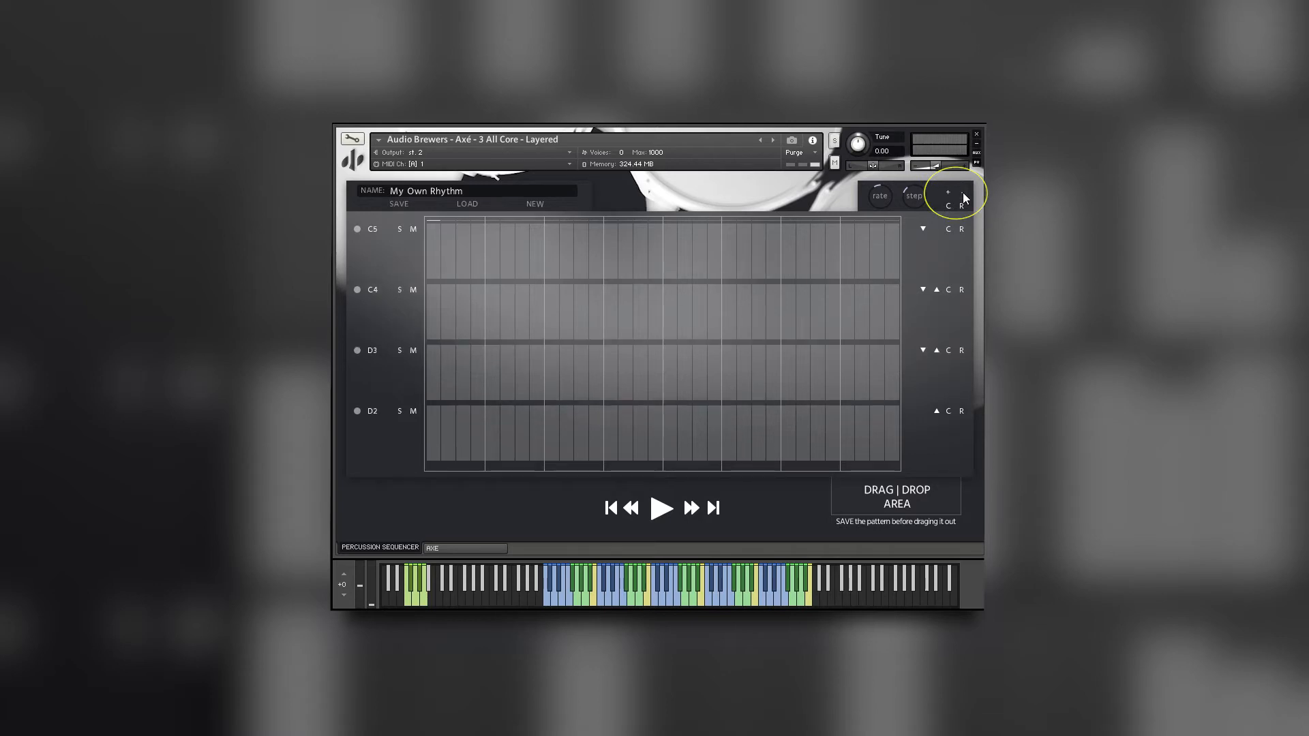
left_click(962, 193)
left_click(963, 192)
left_click(962, 194)
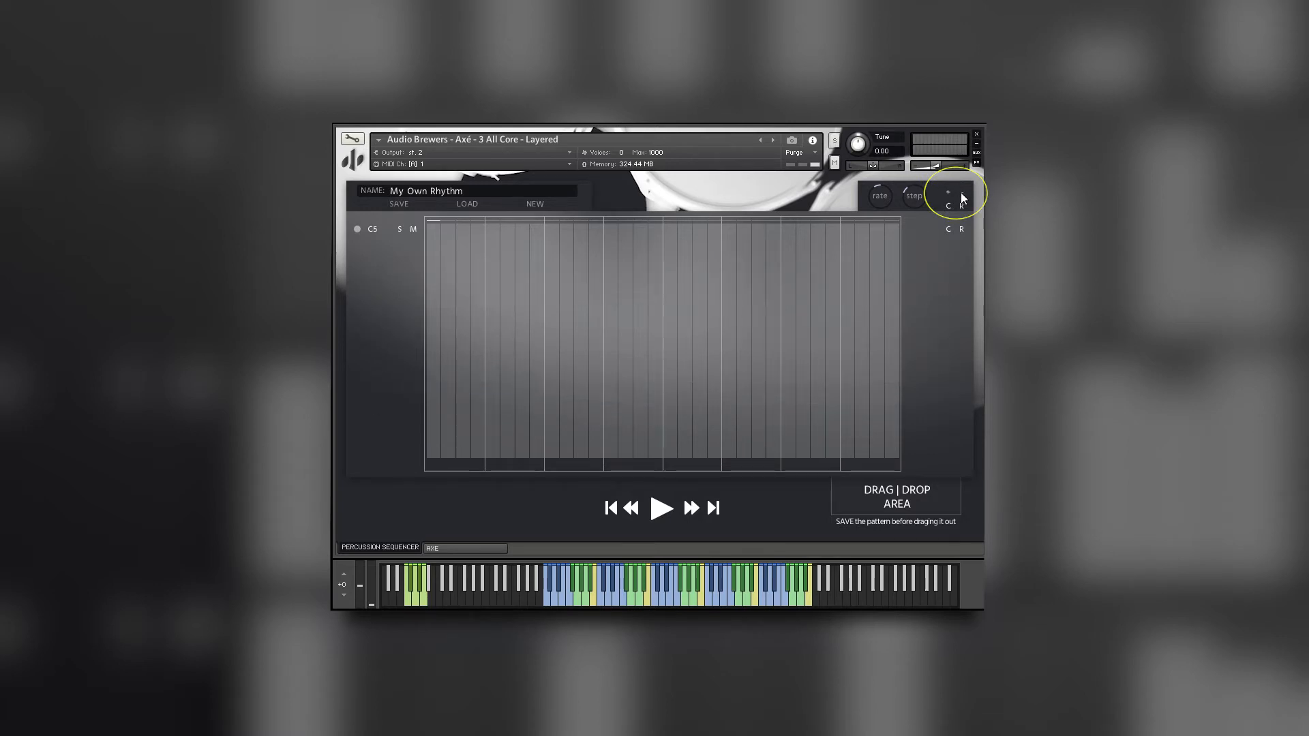
Add tracks to the sequencer until it has sixteen
left_click(948, 192)
left_click(948, 193)
left_click(947, 192)
left_click(948, 192)
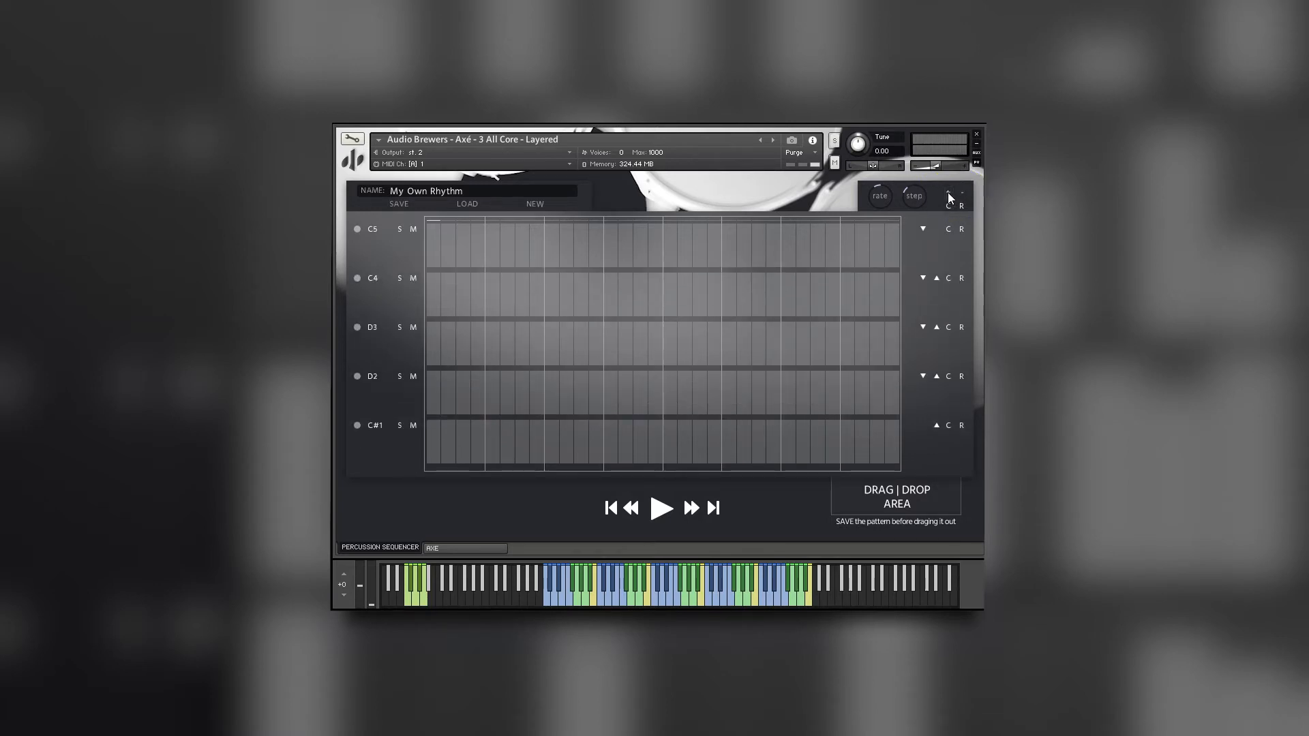
left_click(948, 192)
left_click(948, 192)
left_click(948, 193)
left_click(948, 192)
left_click(948, 192)
left_click(948, 192)
left_click(948, 192)
left_click(948, 192)
left_click(948, 192)
left_click(948, 192)
left_click(948, 193)
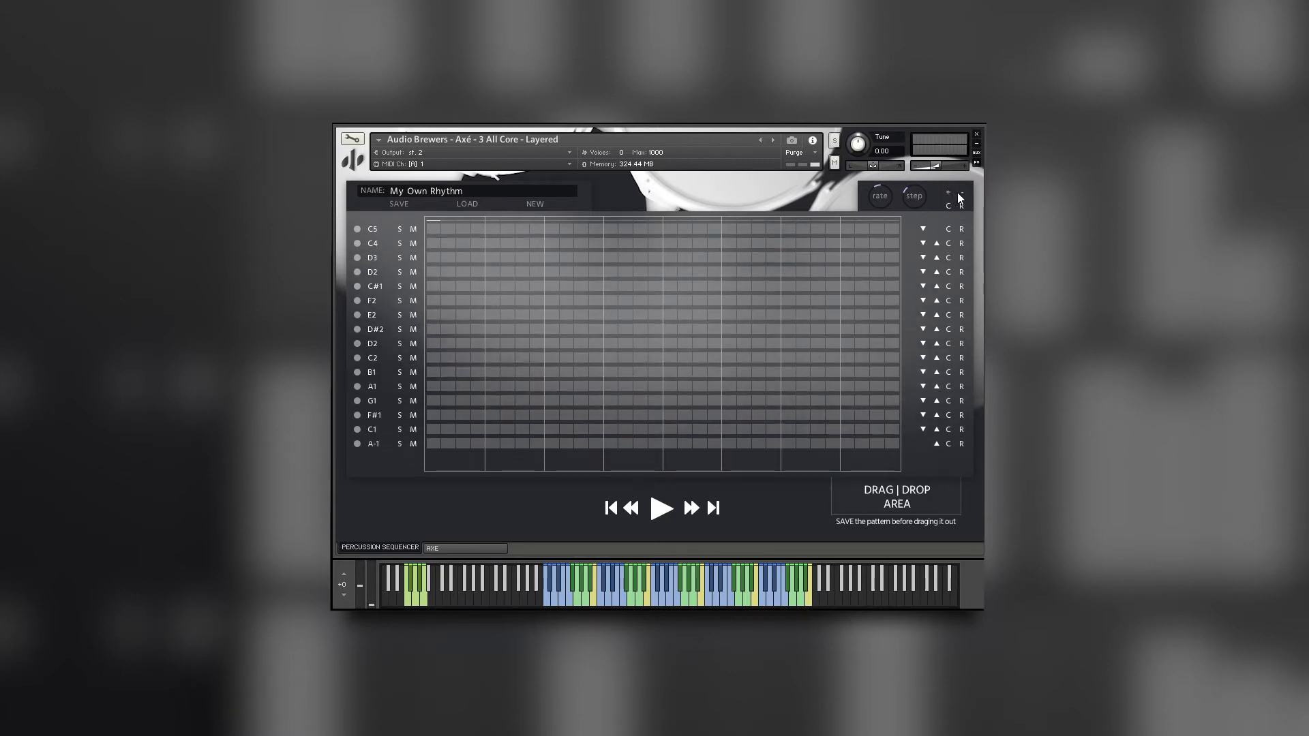
Reduce the sequencer to two tracks, keeping C5 and C4
left_click(962, 194)
left_click(962, 193)
left_click(962, 194)
left_click(963, 194)
left_click(962, 194)
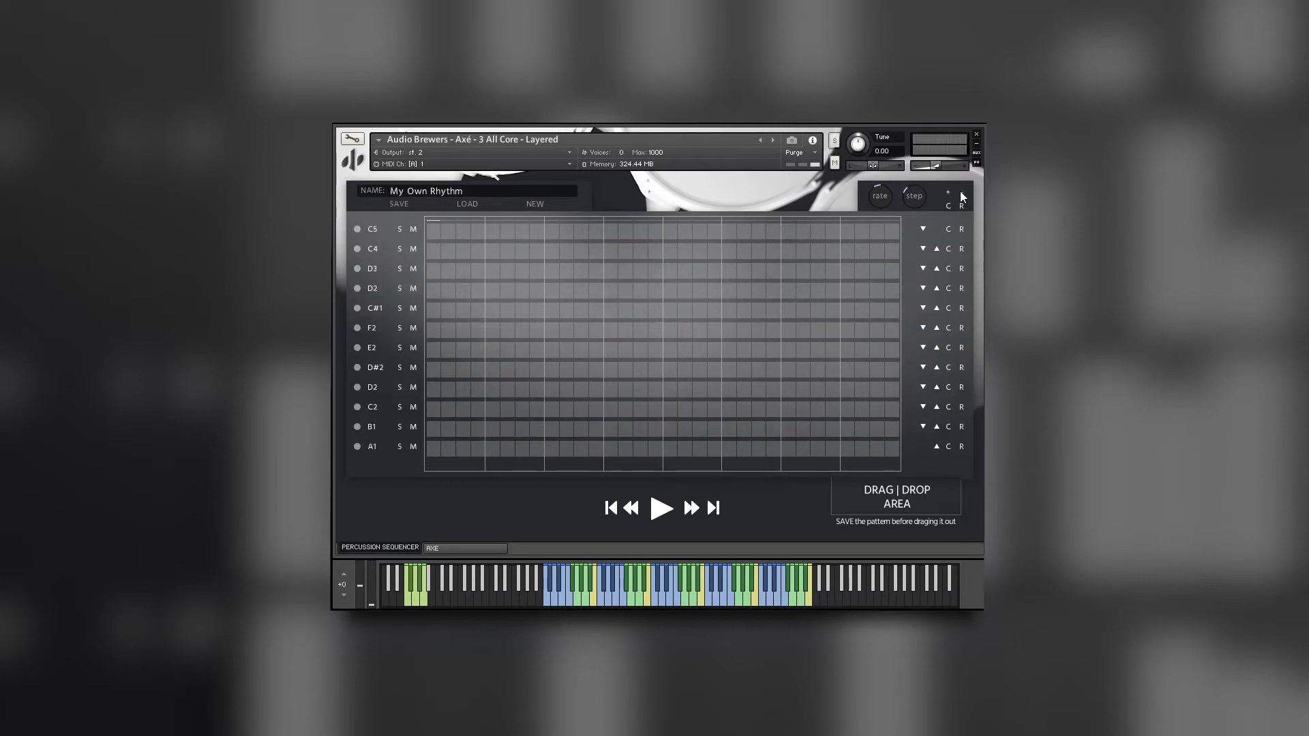
left_click(962, 194)
left_click(962, 194)
left_click(962, 195)
left_click(962, 195)
left_click(962, 195)
left_click(962, 195)
left_click(962, 195)
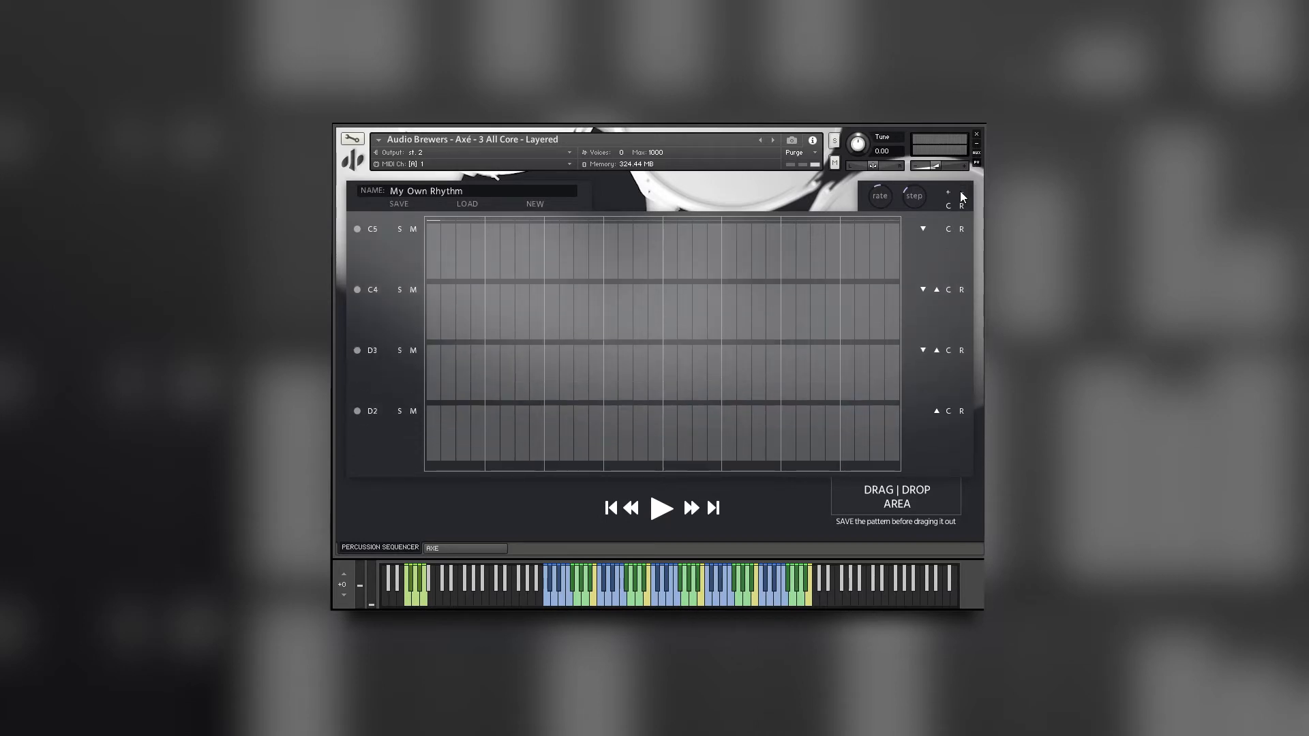
left_click(962, 195)
left_click(962, 196)
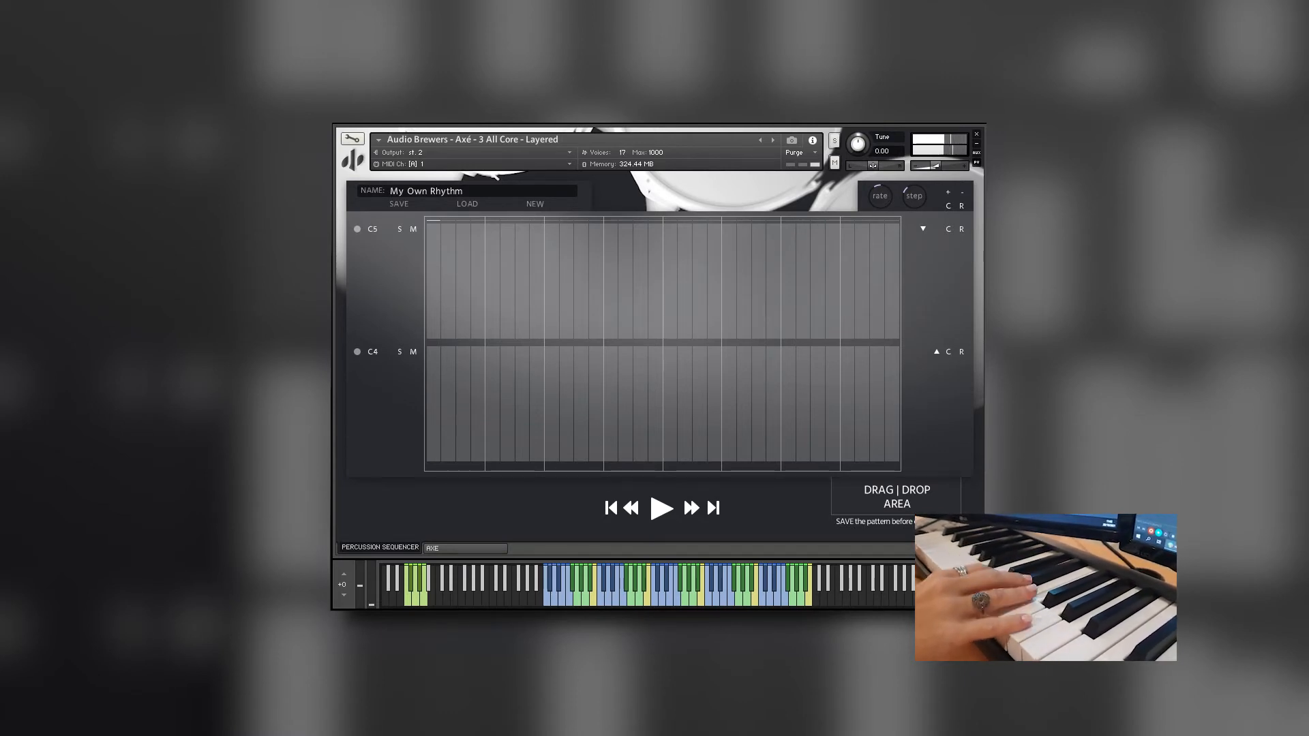
Assign note D1 to the first track and note D2 to the second track
left_click(357, 229)
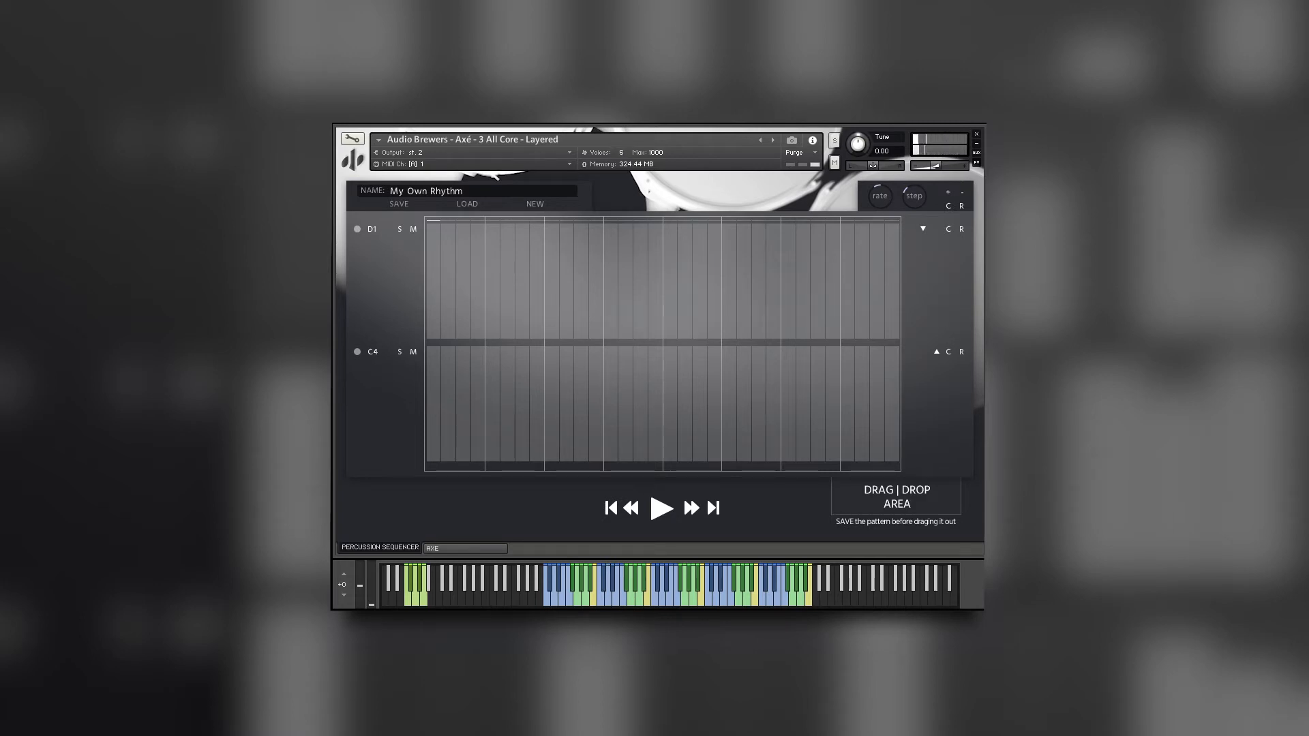
left_click(374, 351)
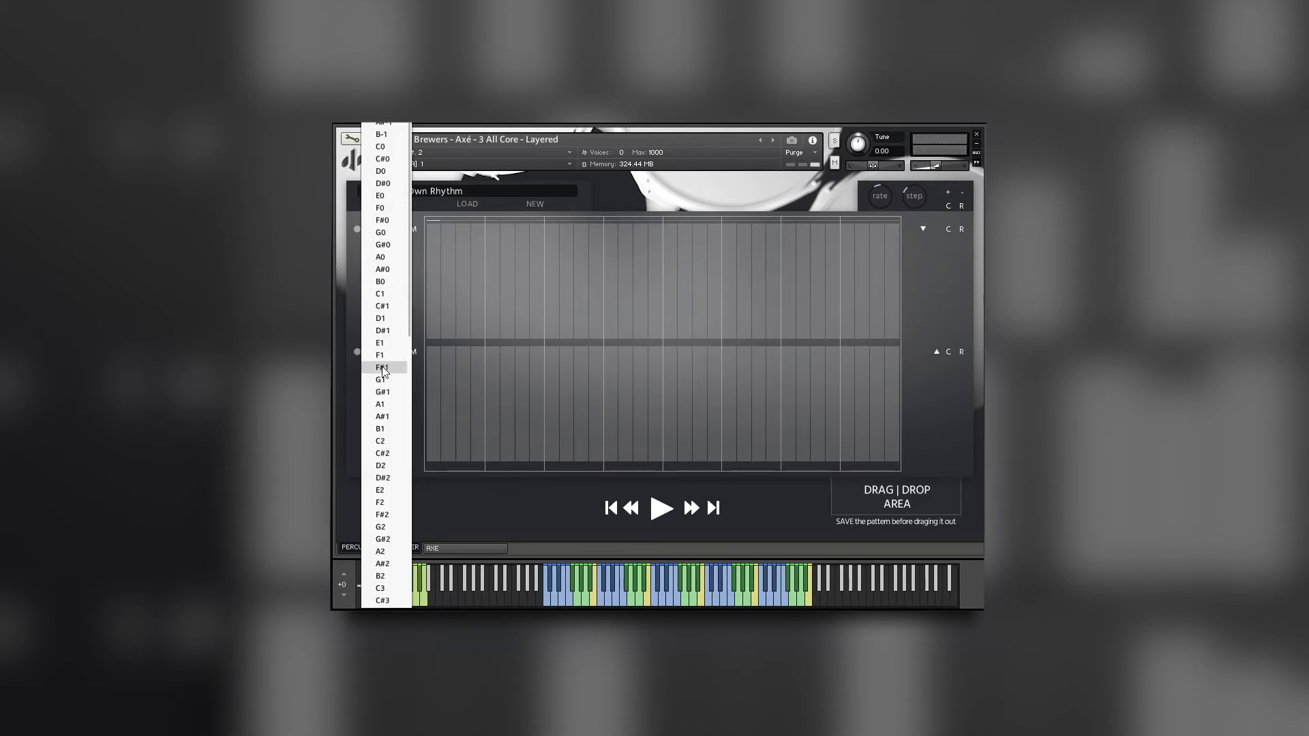
scroll(378, 314, "down", 4)
left_click(352, 368)
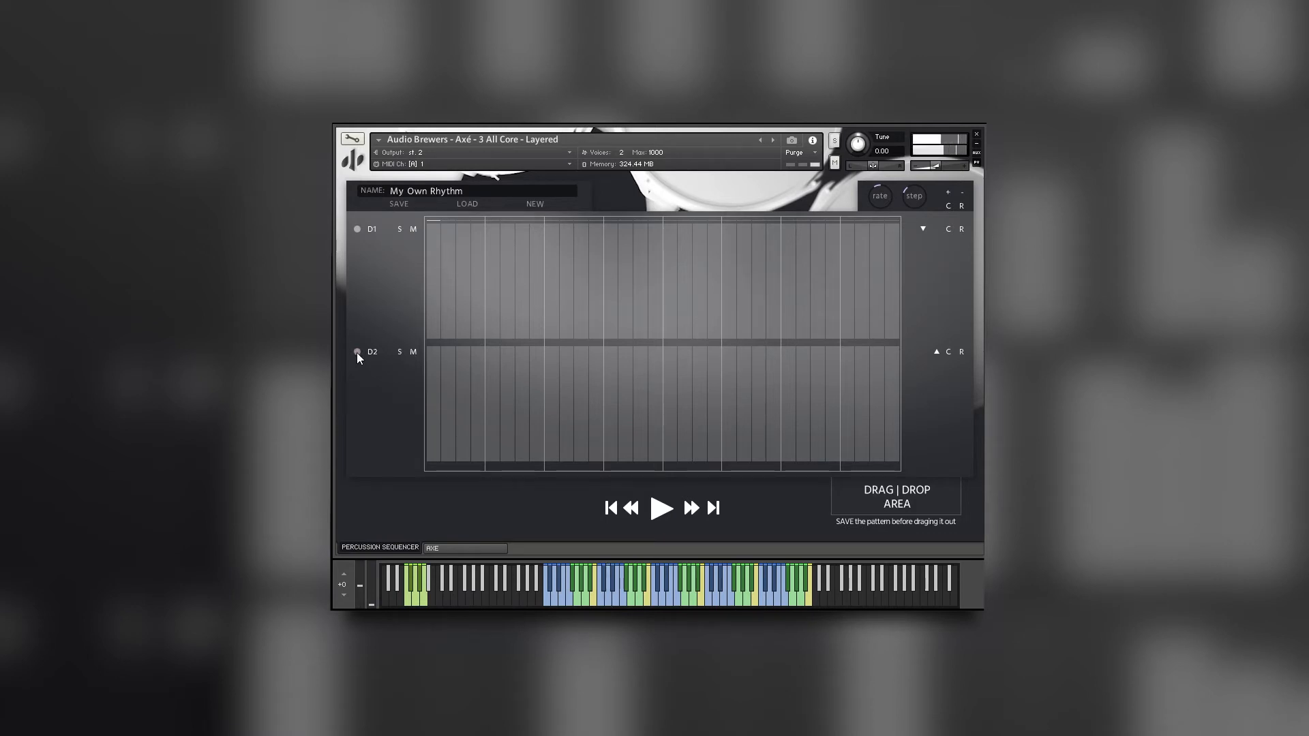
Add four more tracks and assign them to the notes D3, F3, C4 and C5
left_click(948, 192)
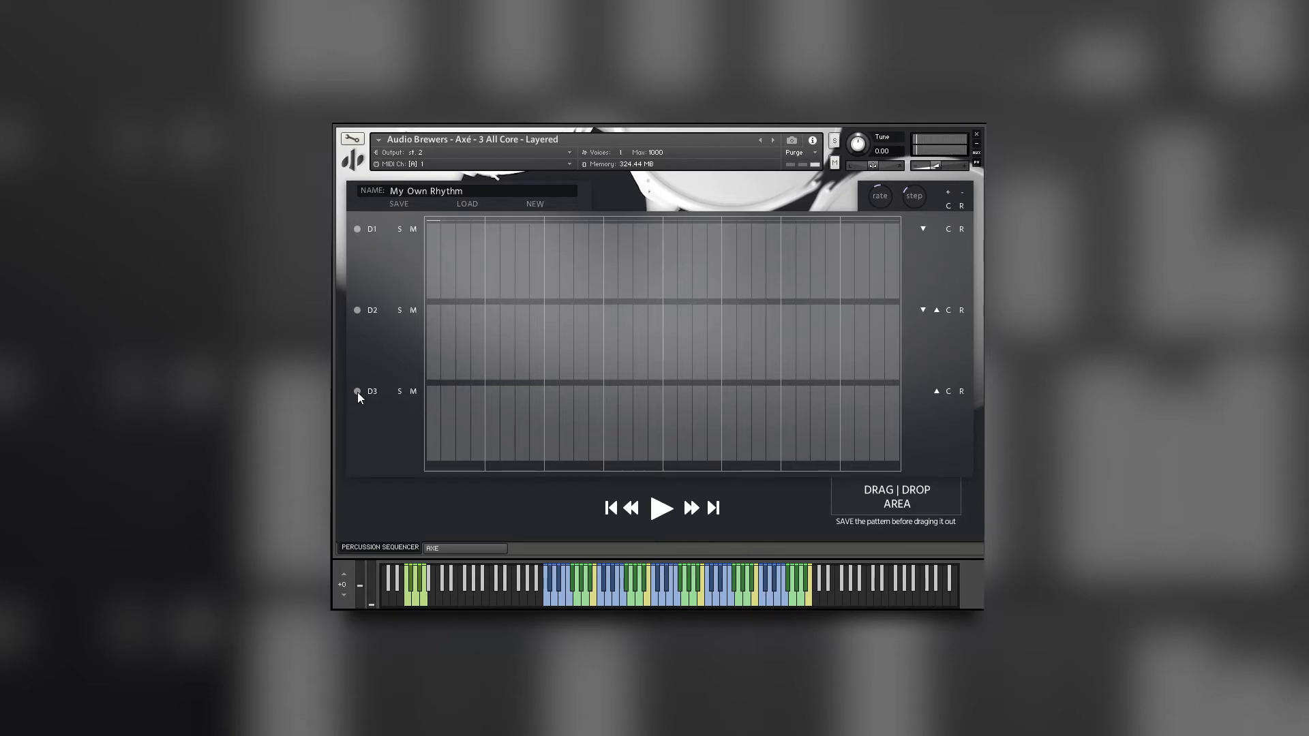
left_click(946, 194)
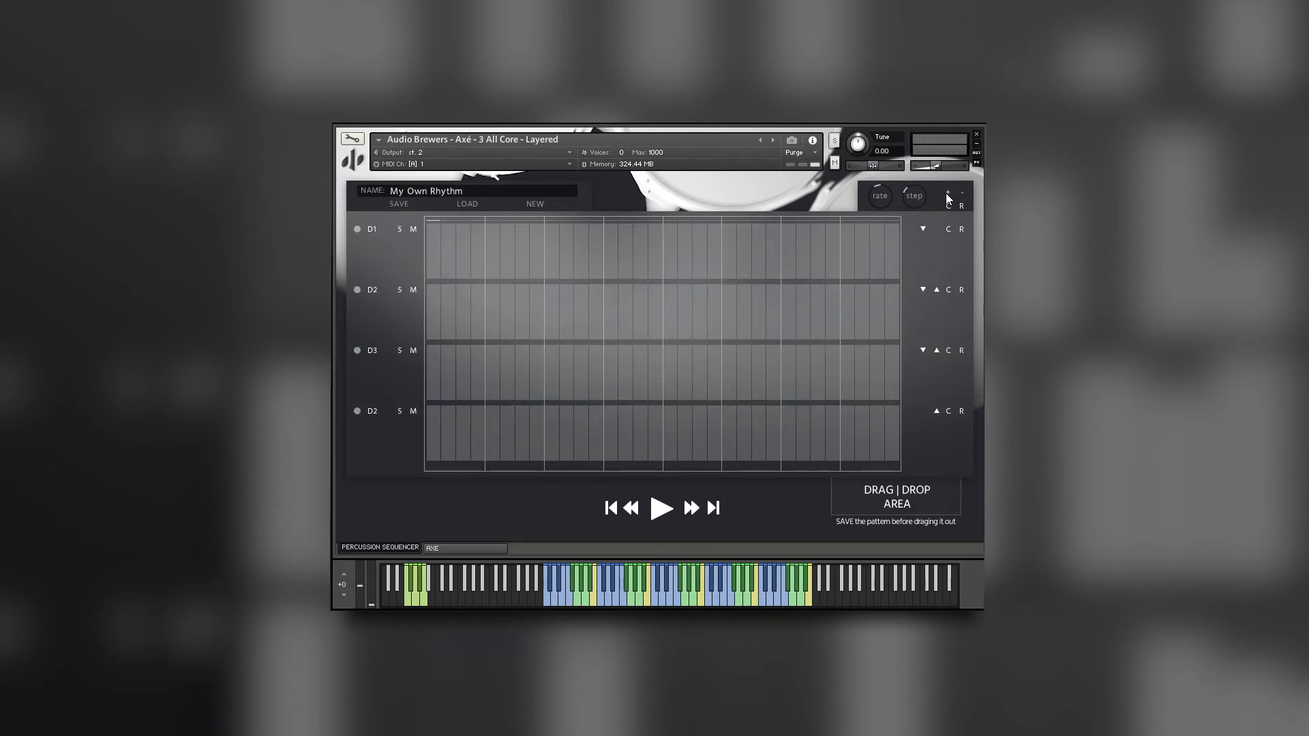
left_click(356, 412)
left_click(948, 193)
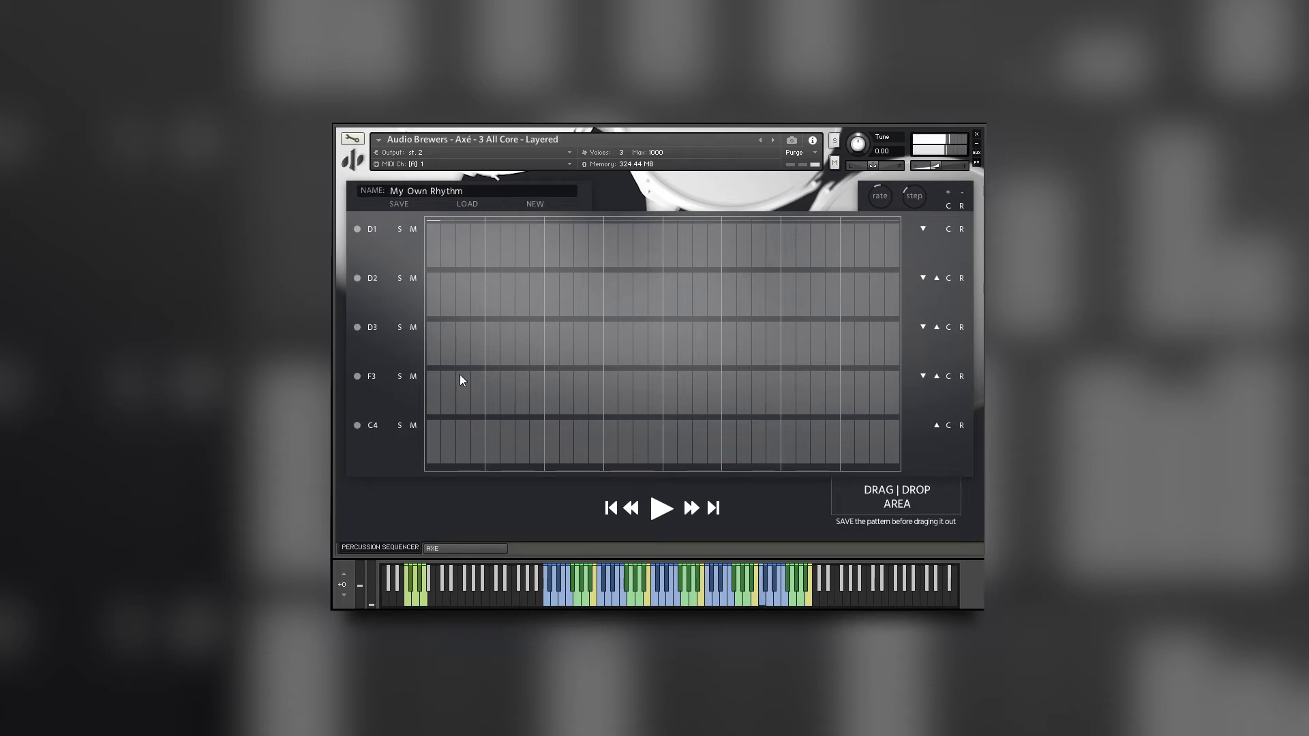
left_click(947, 191)
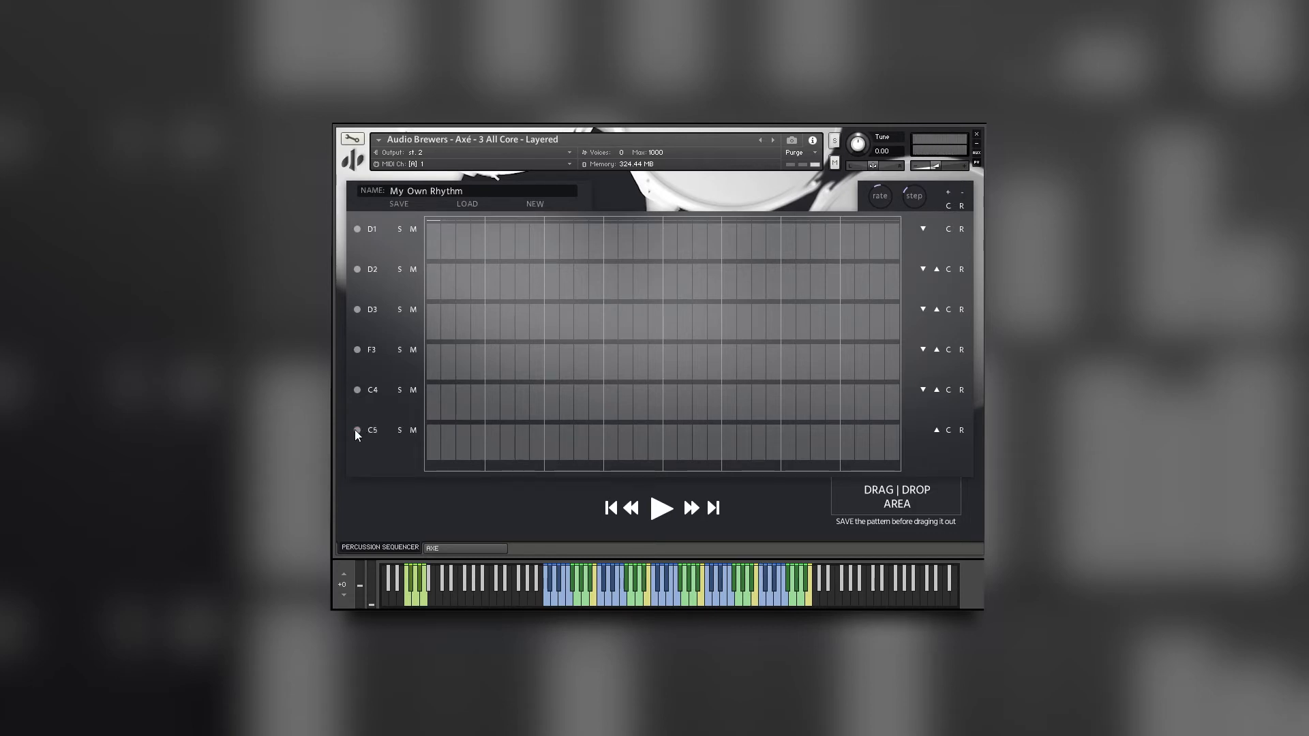
Start playback and enter hits of varying velocity on every fourth step of the D1 track, beginning at step 1
left_click(659, 510)
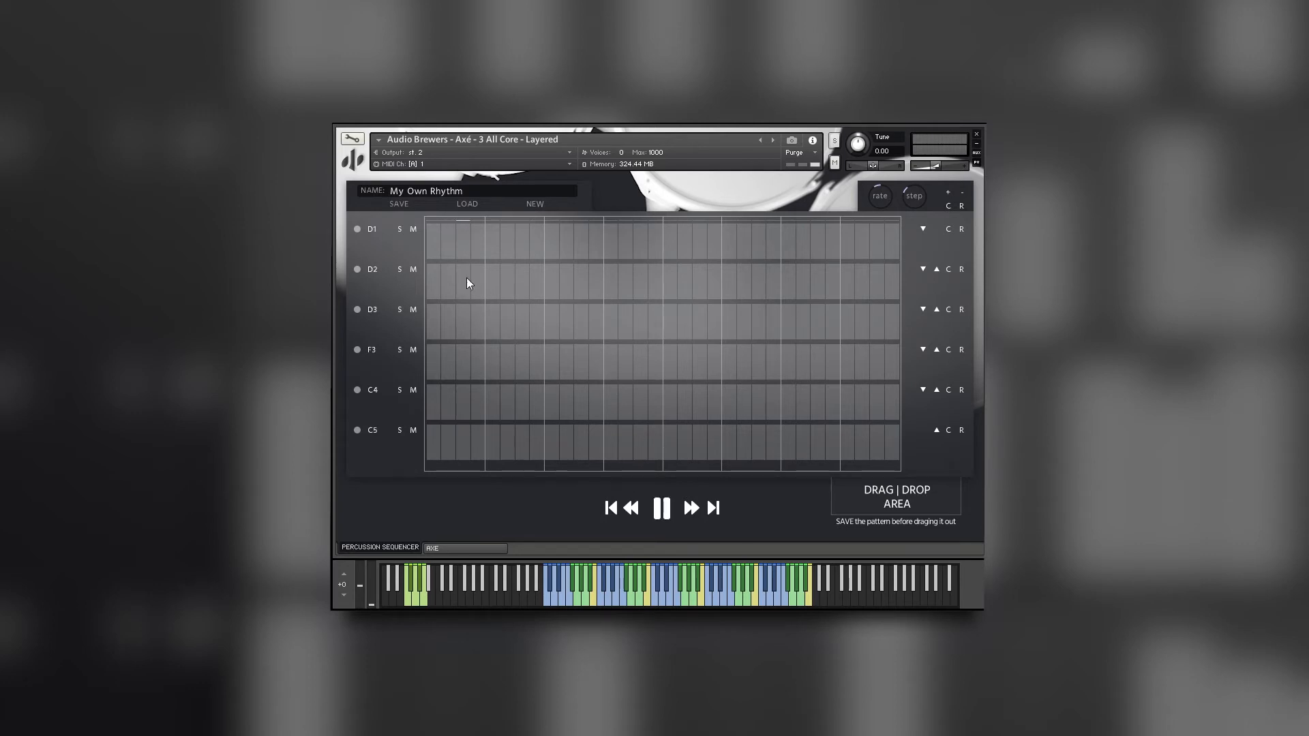
left_click(433, 236)
left_click(492, 238)
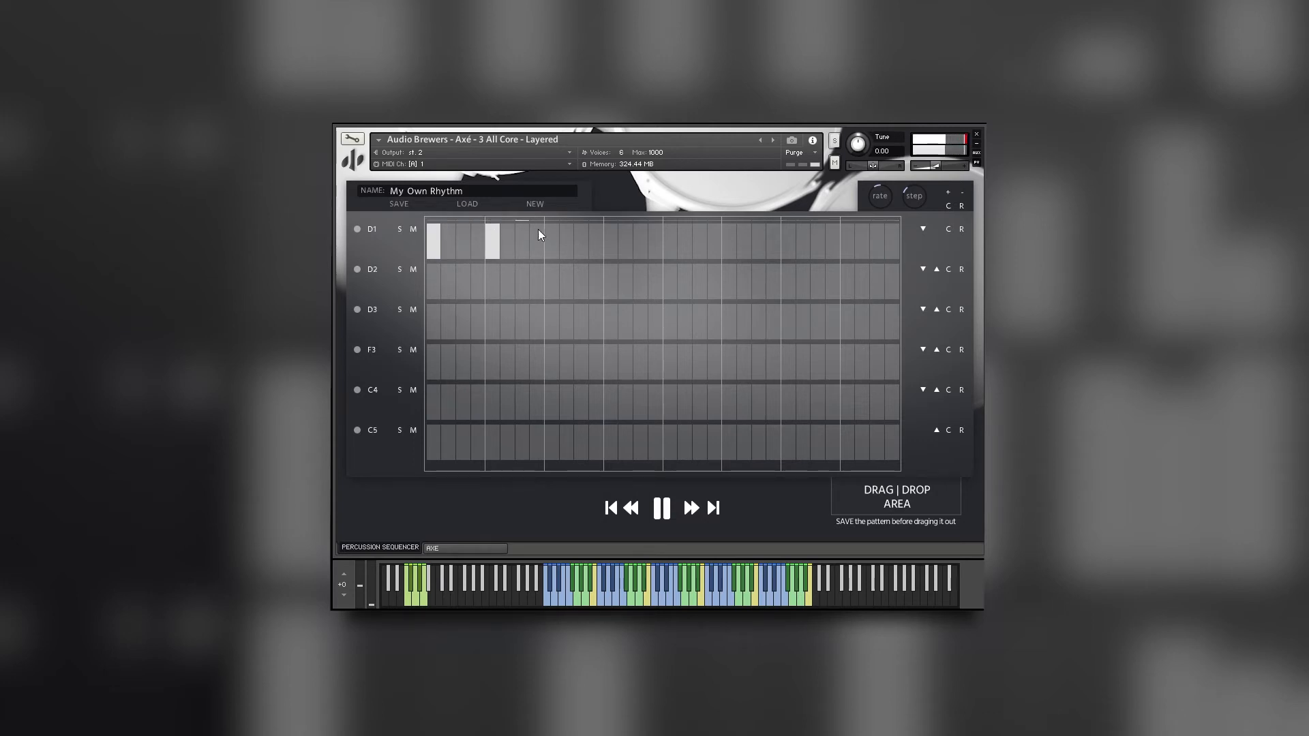
left_click(551, 235)
left_click(611, 237)
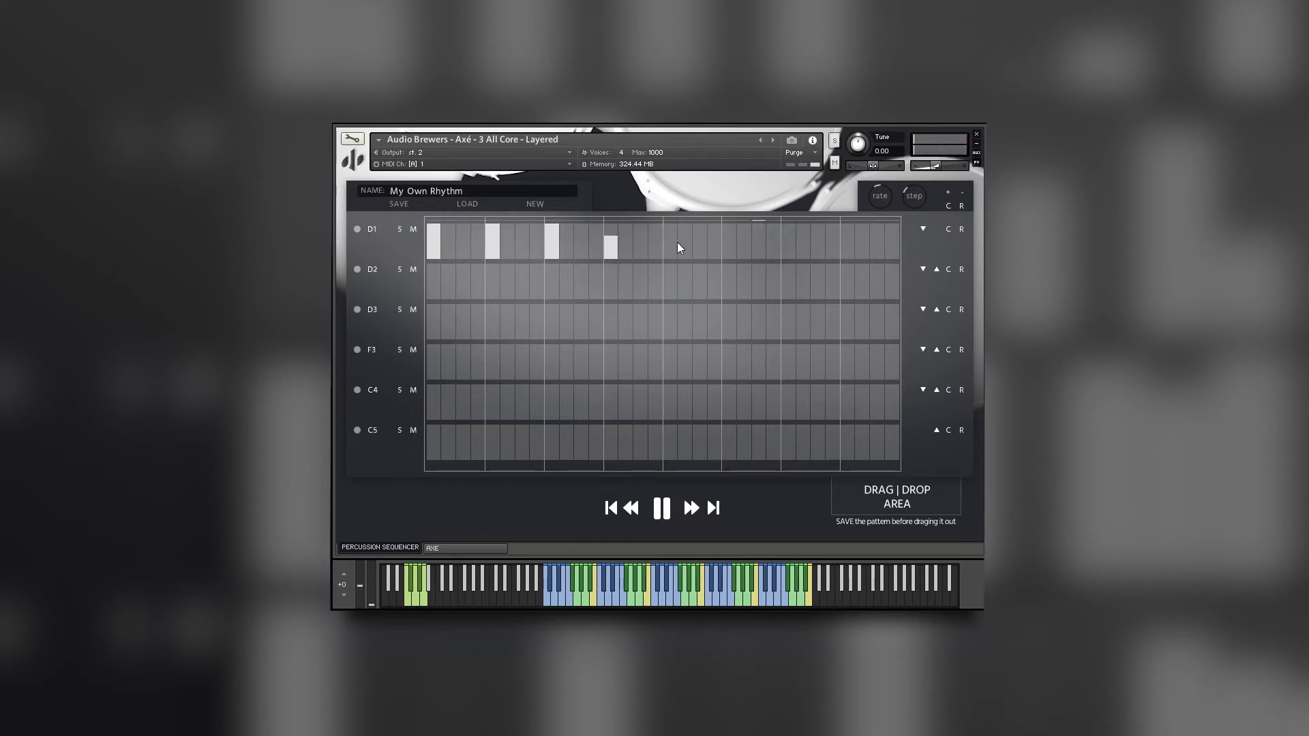
left_click(729, 238)
left_click(786, 237)
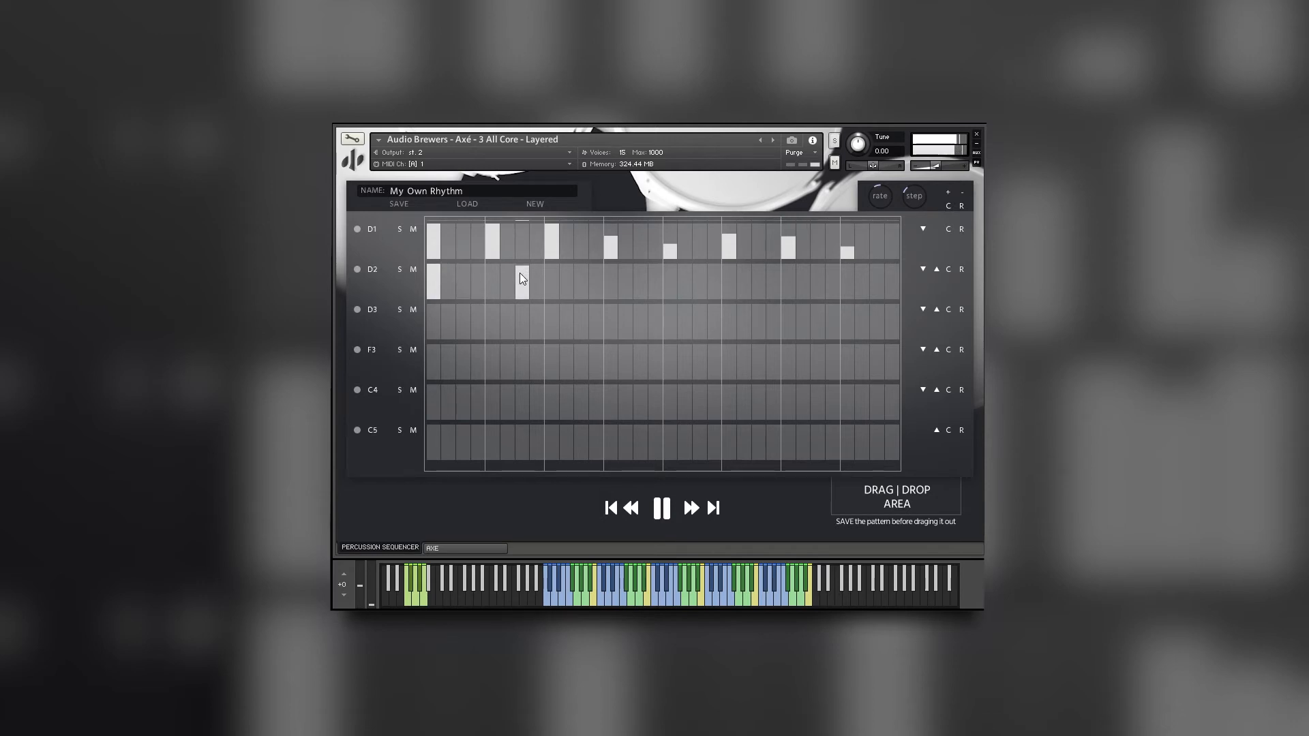
Enter strong hits on steps 1, 7, 17, 19 and 31 of the D2 track, and stop playback
left_click(671, 276)
left_click(699, 276)
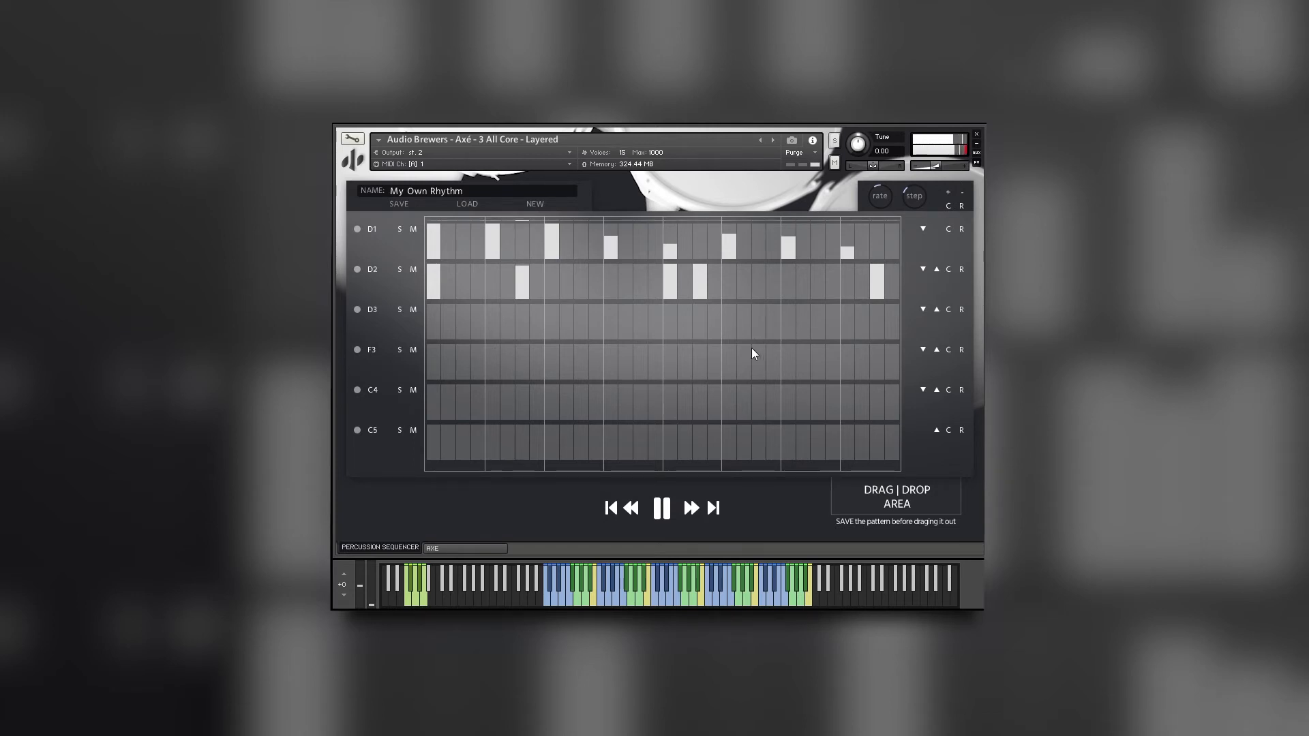
left_click(661, 513)
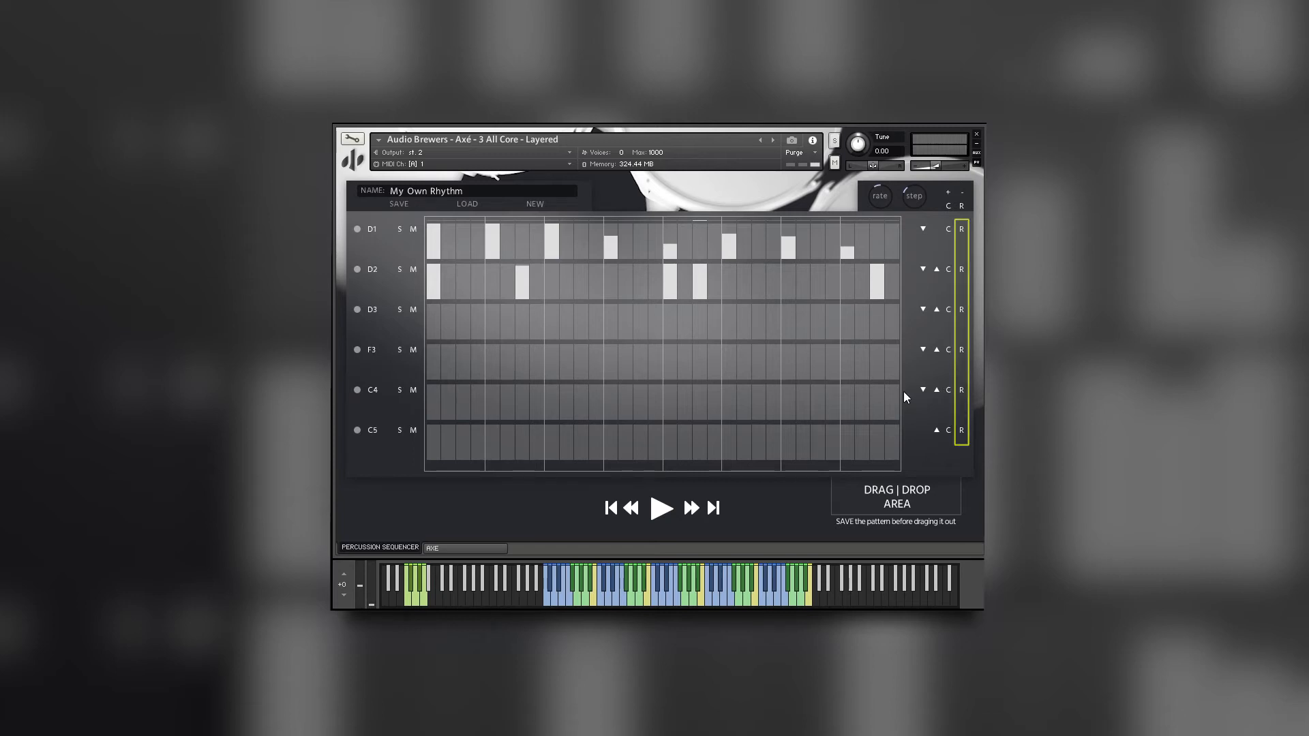
Randomize the hits on the C5 track
left_click(961, 431)
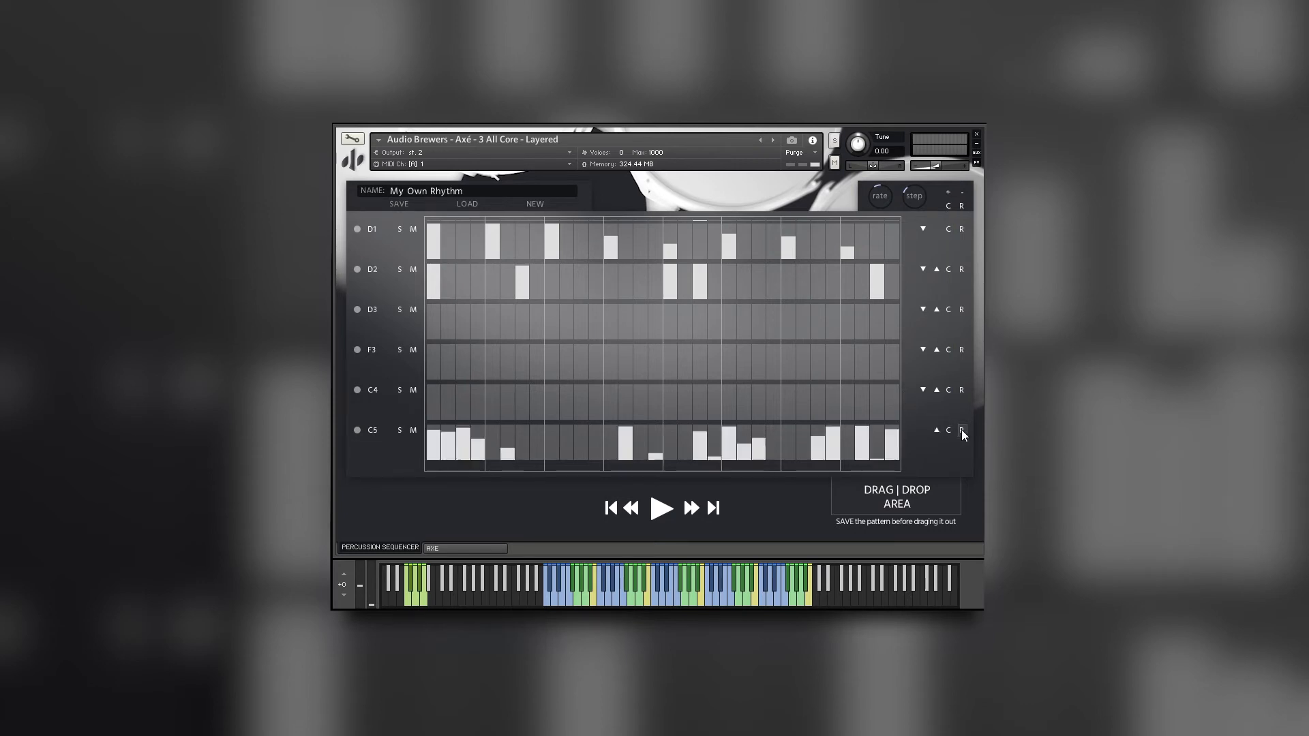
Audition the rhythm, and copy the C5 track's hits up to the C4 track and play it back
left_click(661, 509)
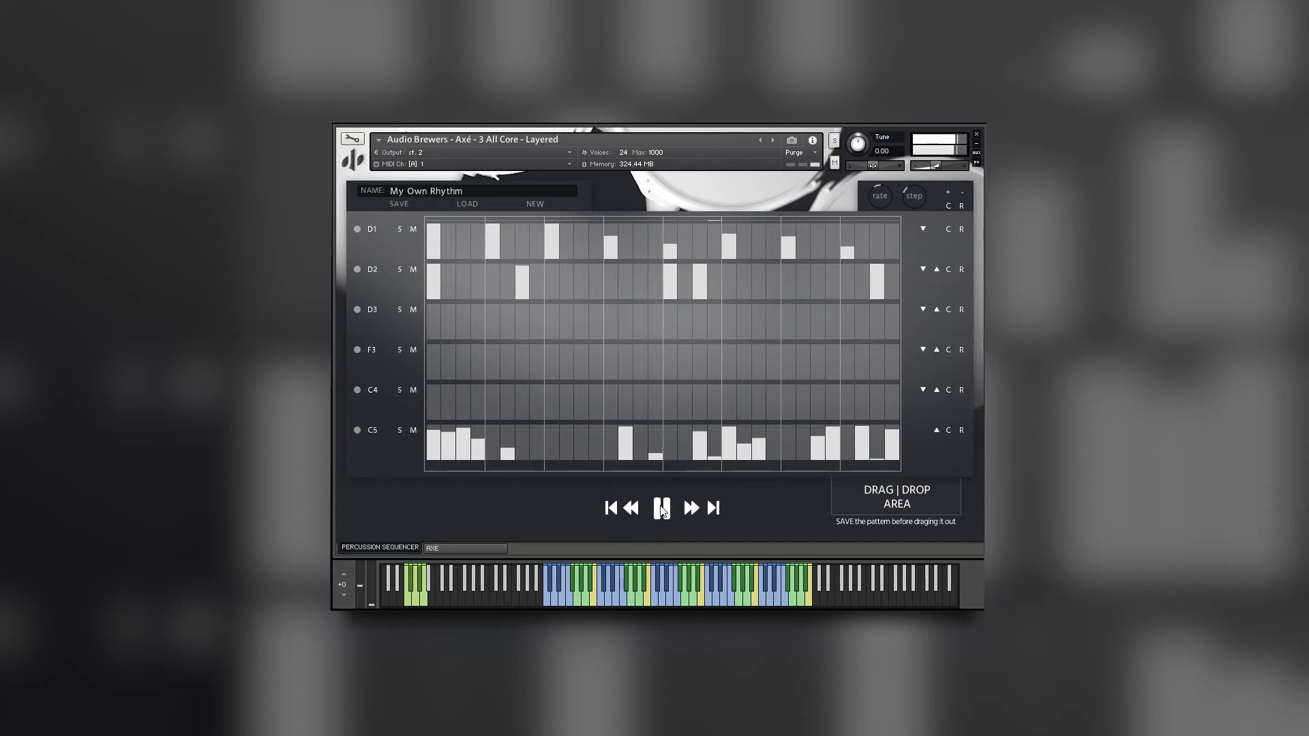
left_click(662, 510)
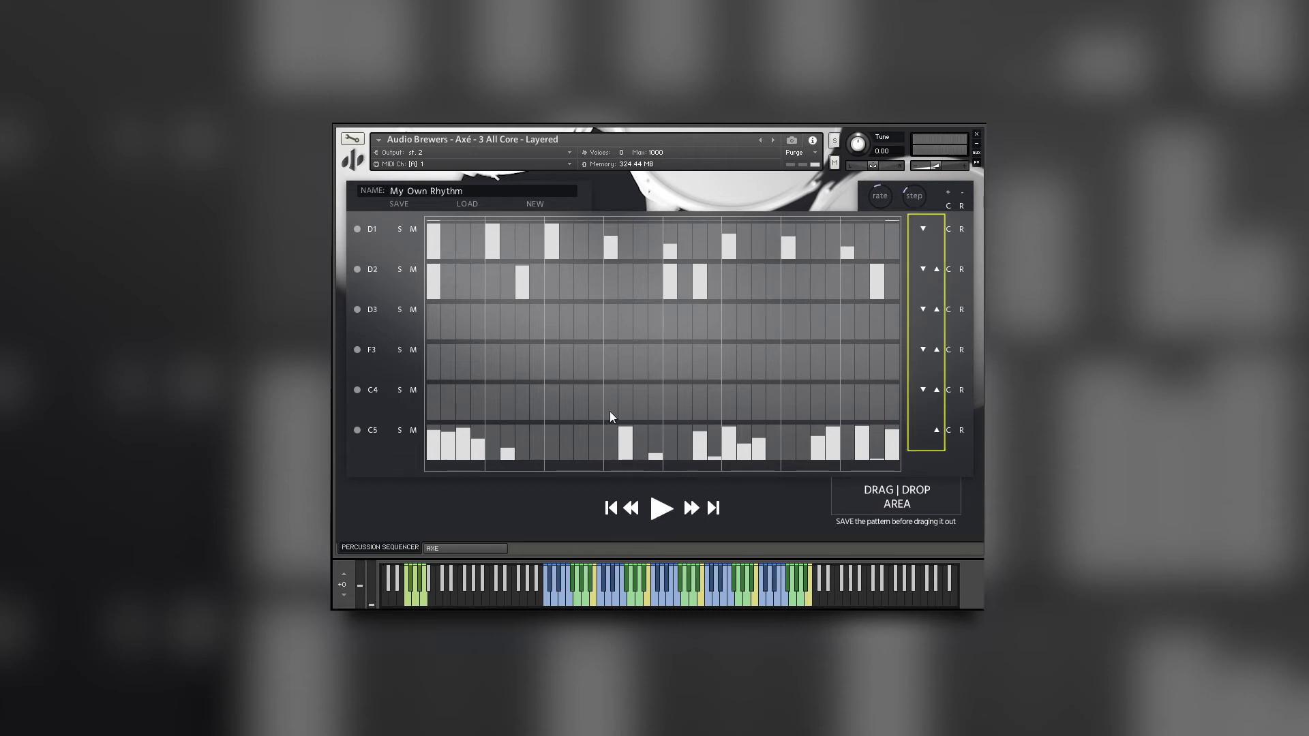
left_click(937, 429)
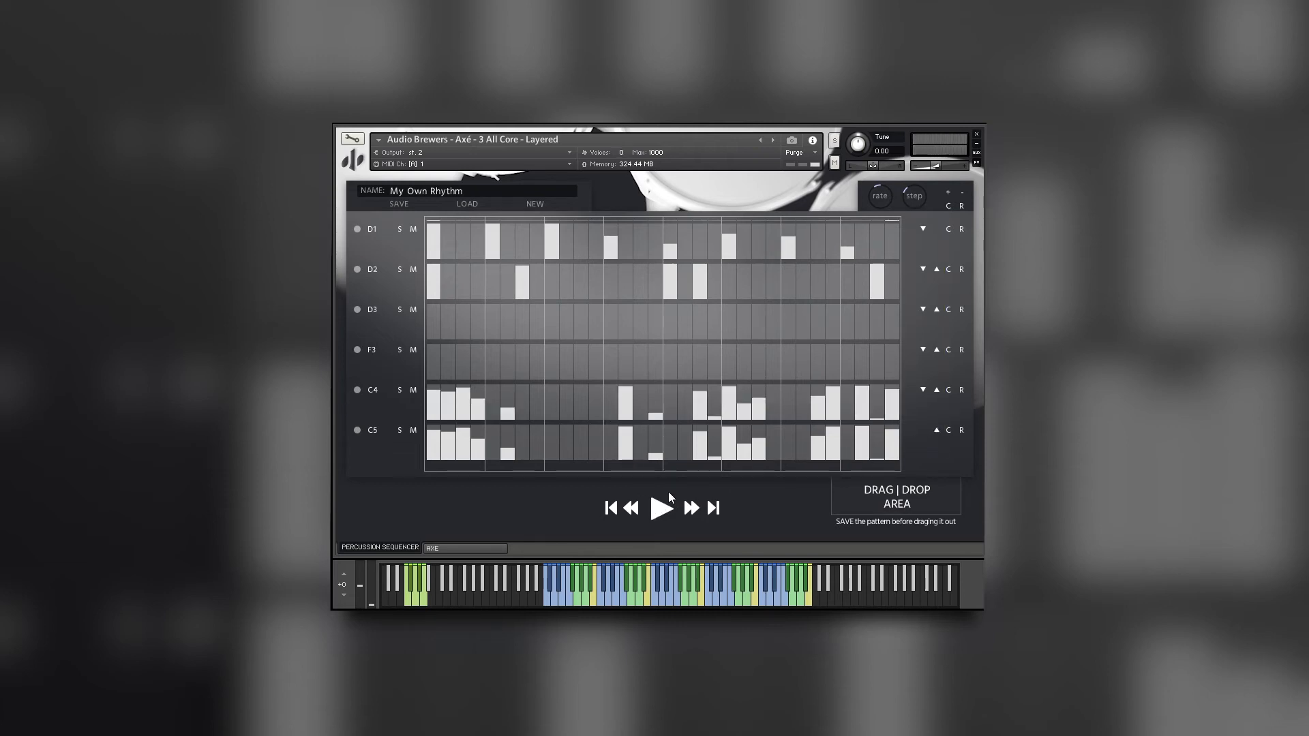
left_click(661, 513)
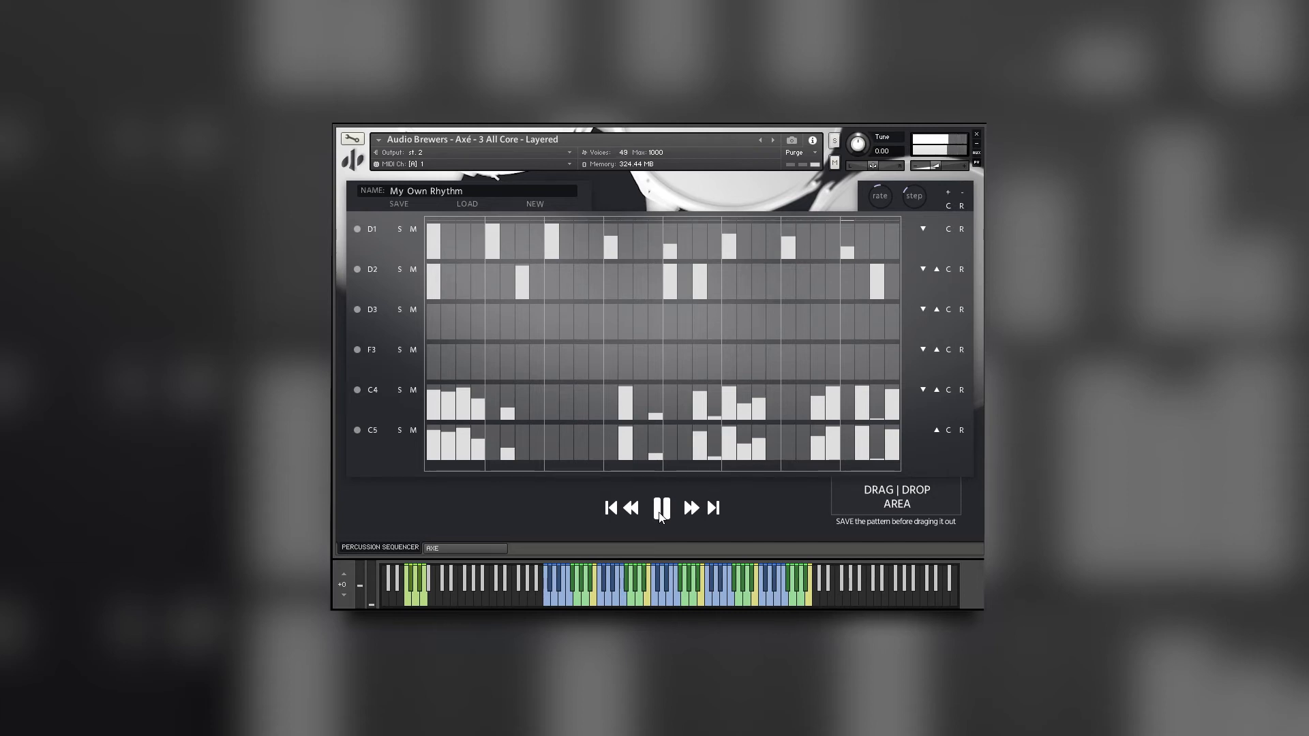
left_click(661, 513)
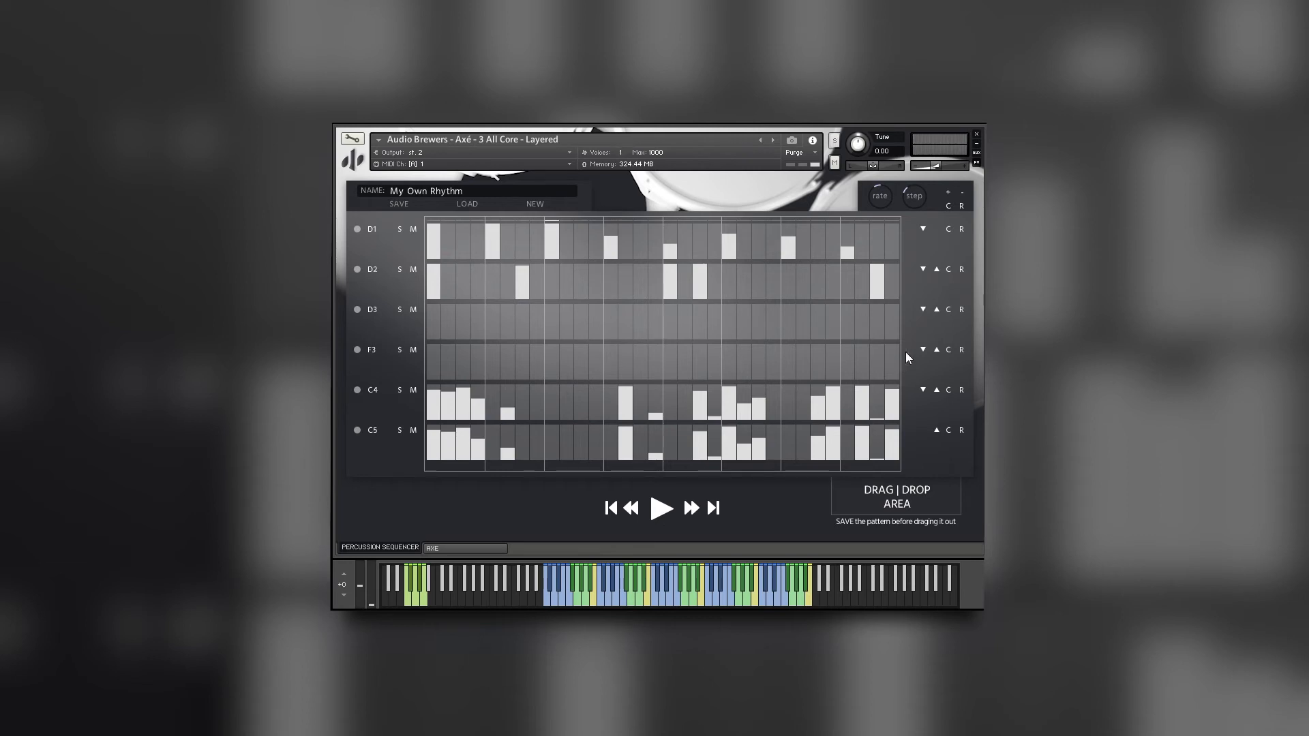
Randomize the hits on the D3 and F3 tracks and audition the rhythm
left_click(961, 310)
left_click(962, 350)
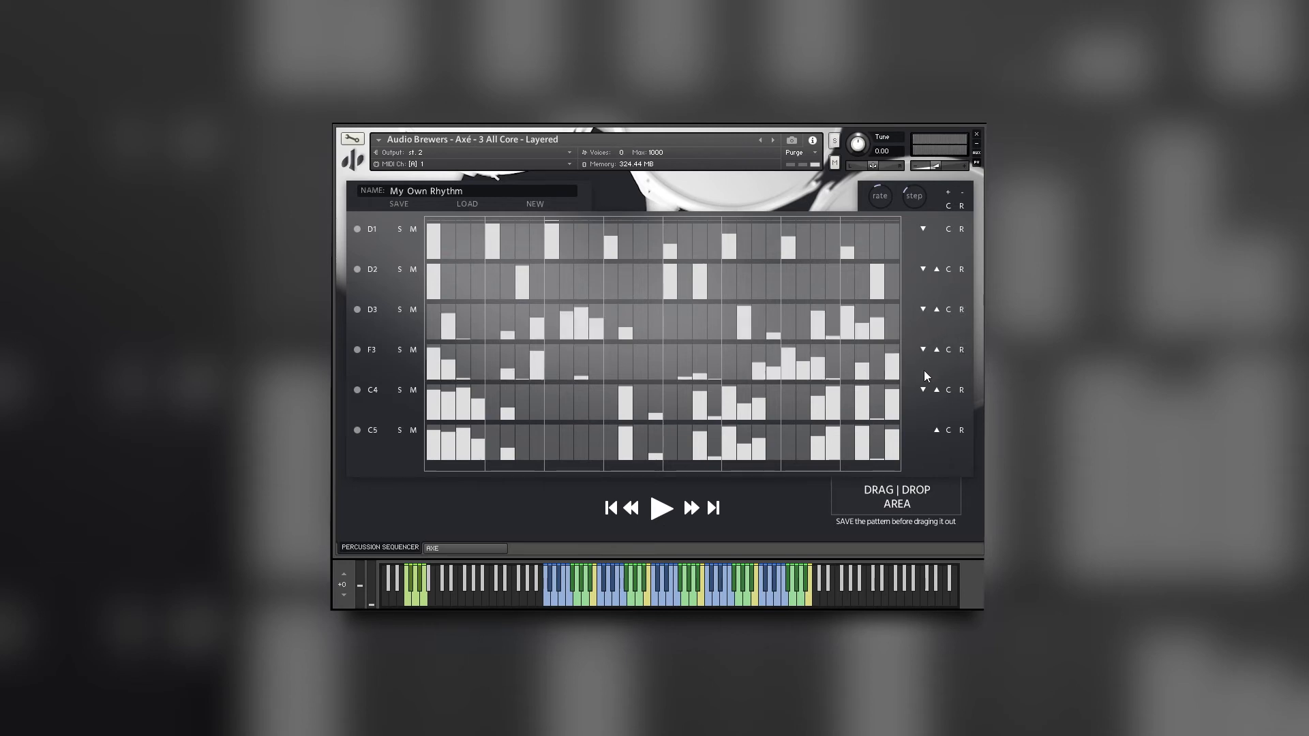
left_click(662, 510)
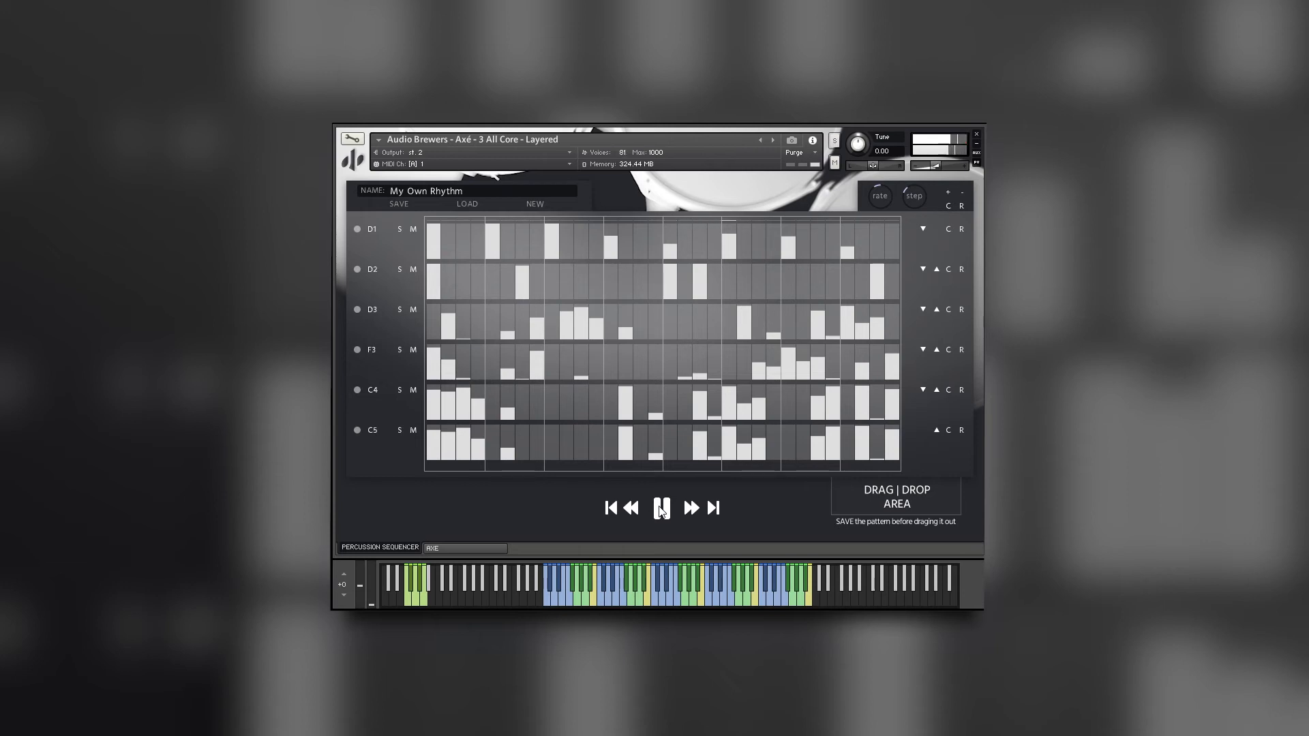
left_click(661, 509)
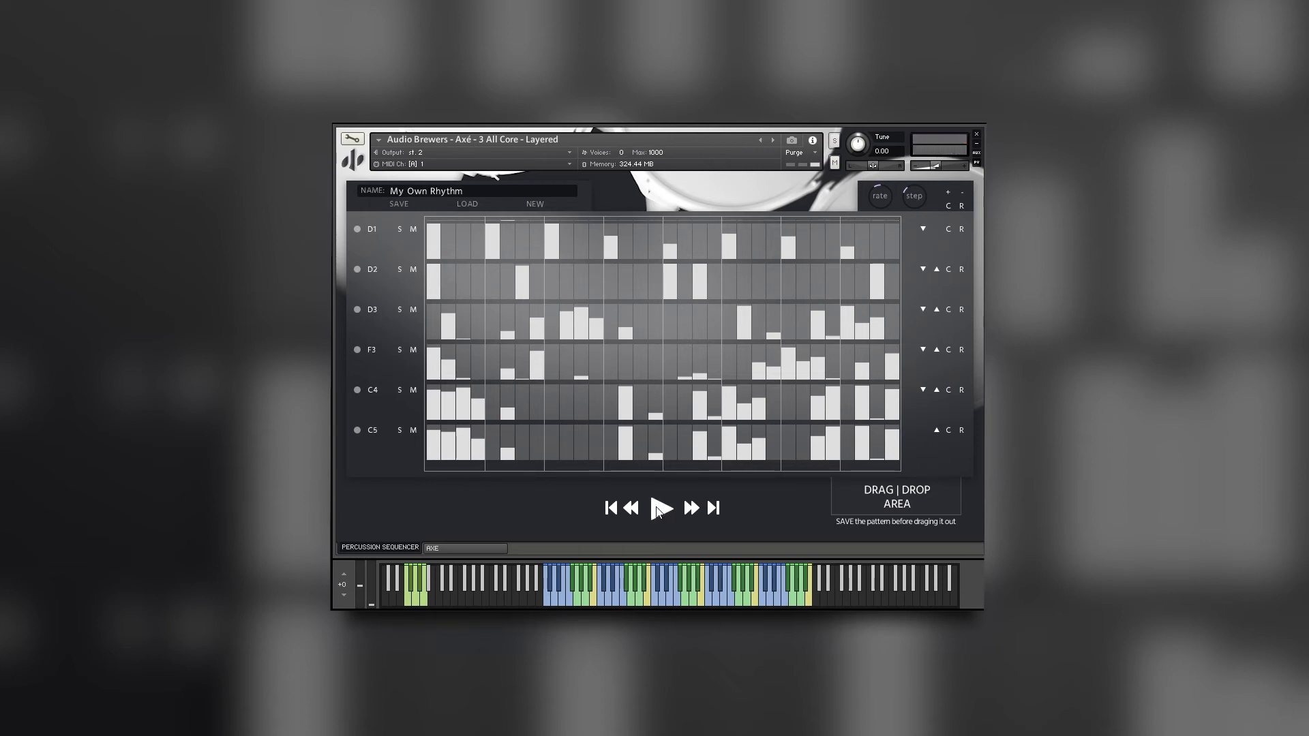
During playback, try muting the D1 and D2 tracks and soloing C4 and C5, restore all tracks, and stop
left_click(659, 511)
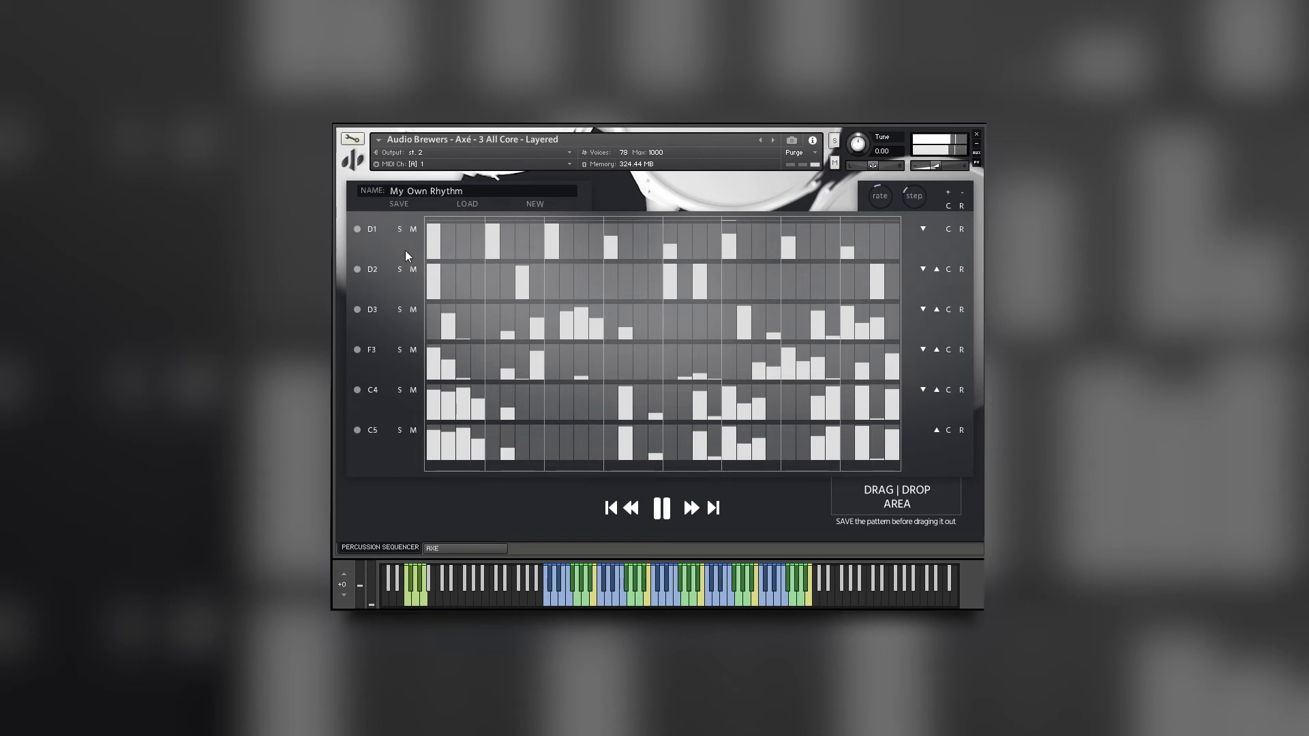
left_click(414, 230)
left_click(414, 269)
left_click(401, 392)
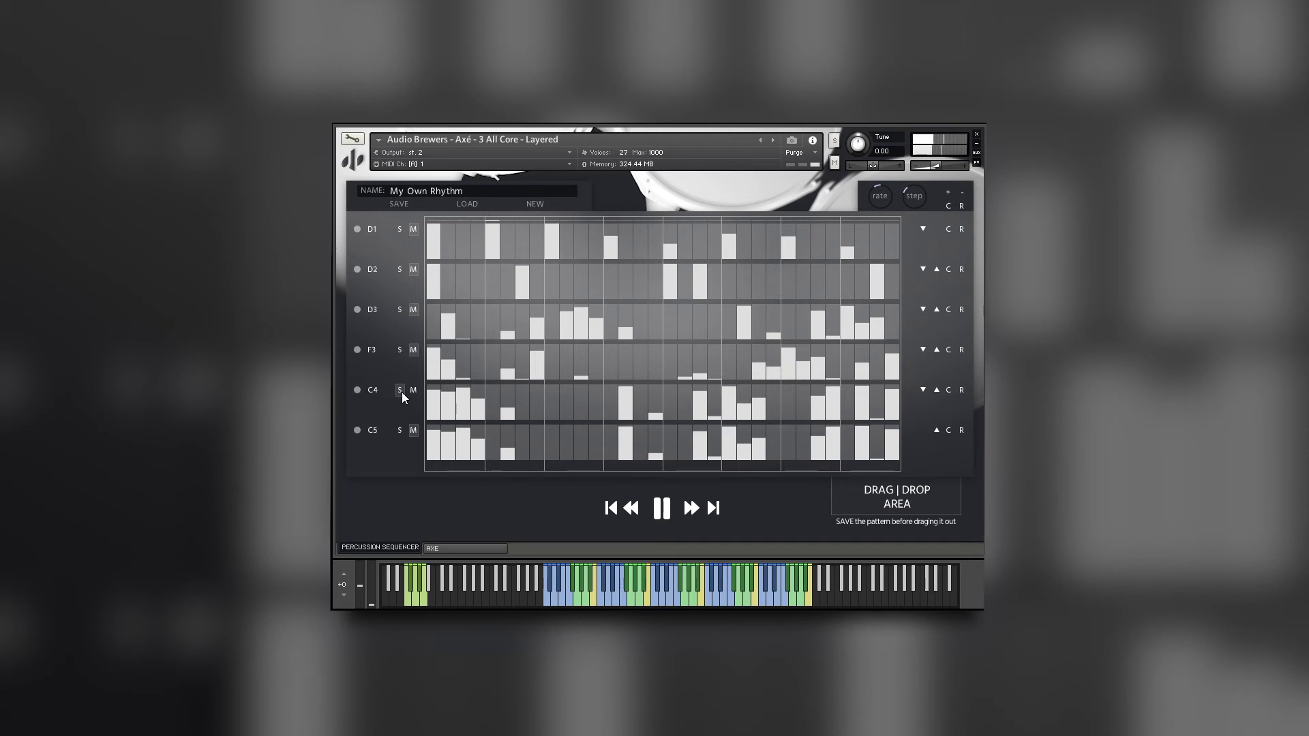
left_click(399, 432)
left_click(400, 431)
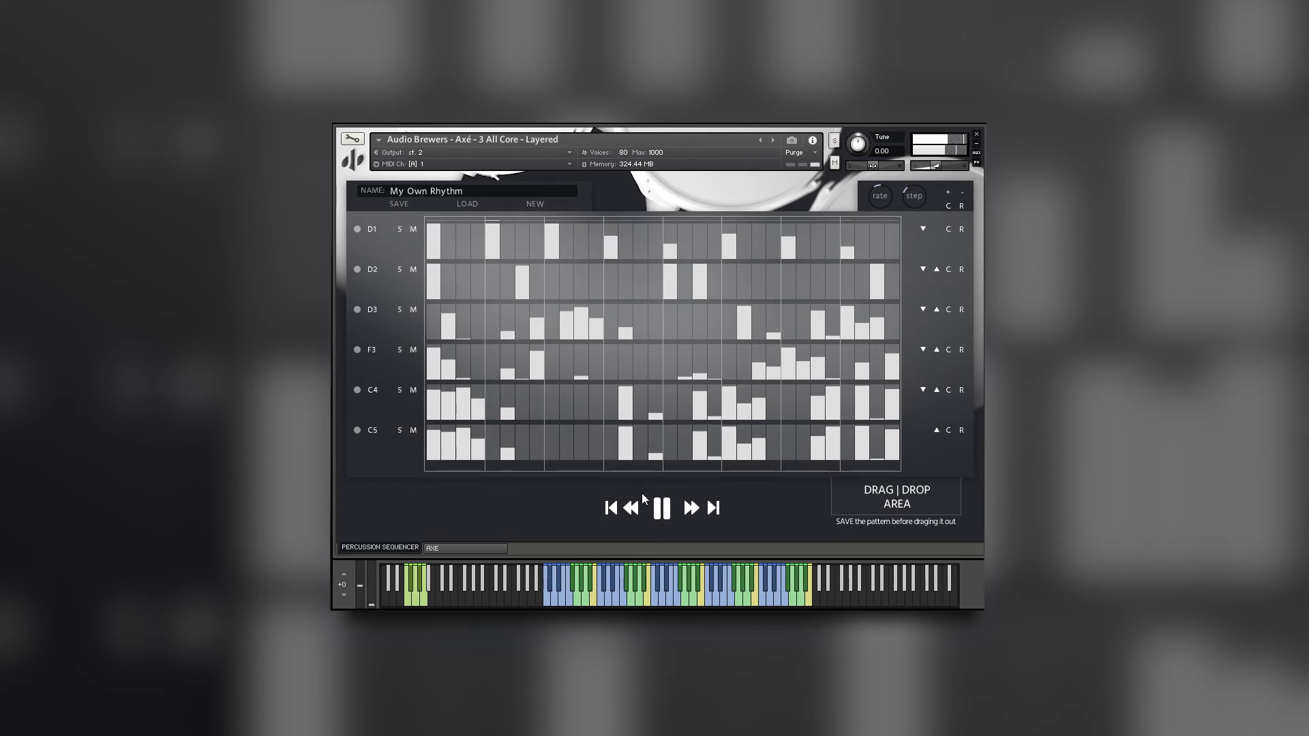
left_click(656, 504)
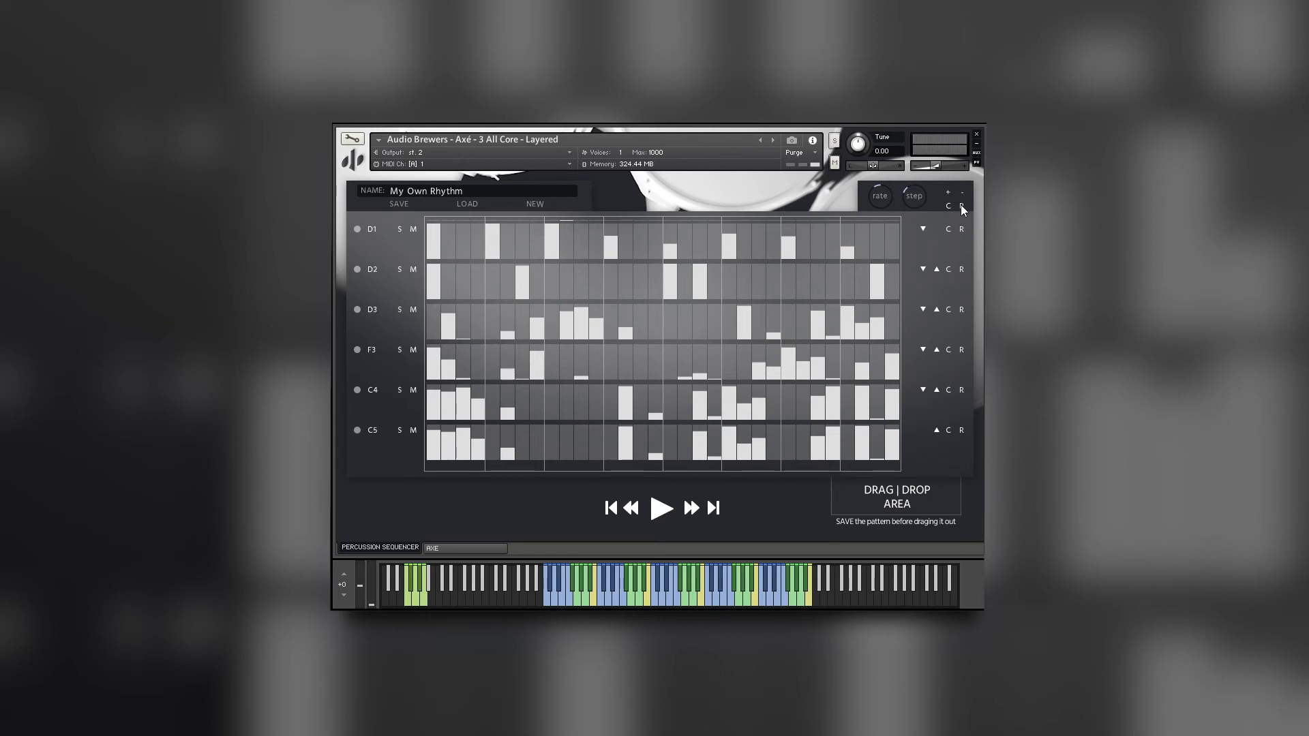
Randomize all six tracks at once, audition the result, and return playback to the start
left_click(961, 206)
left_click(659, 509)
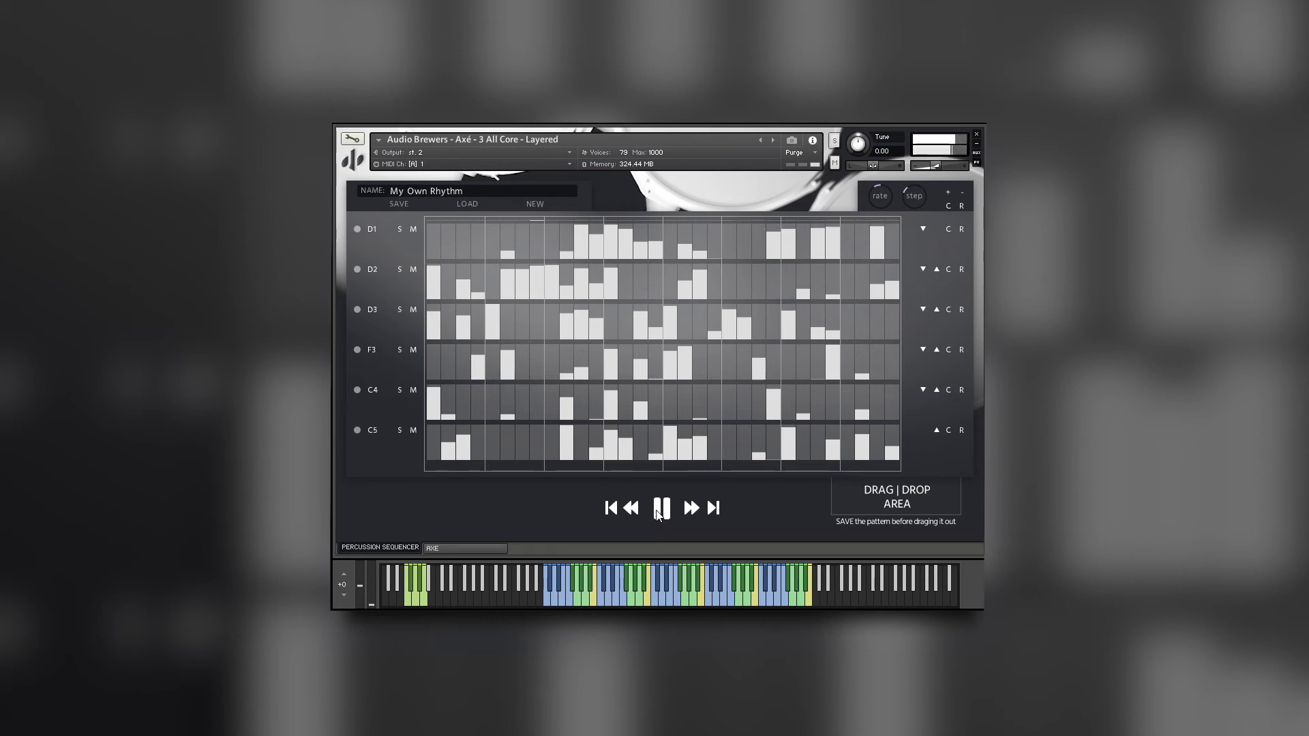
left_click(660, 511)
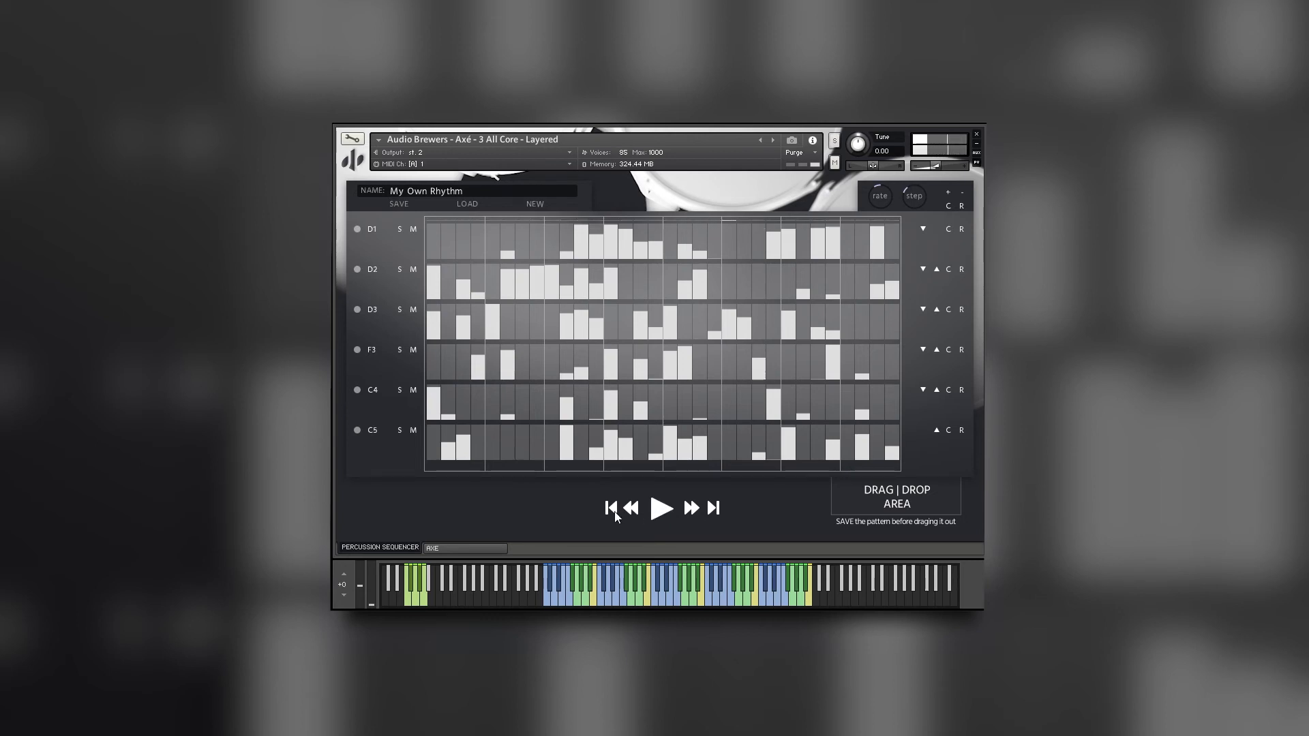
left_click(612, 510)
Randomize all six tracks repeatedly, first while stopped and again during playback, and stop playback
left_click(961, 205)
left_click(961, 205)
left_click(961, 206)
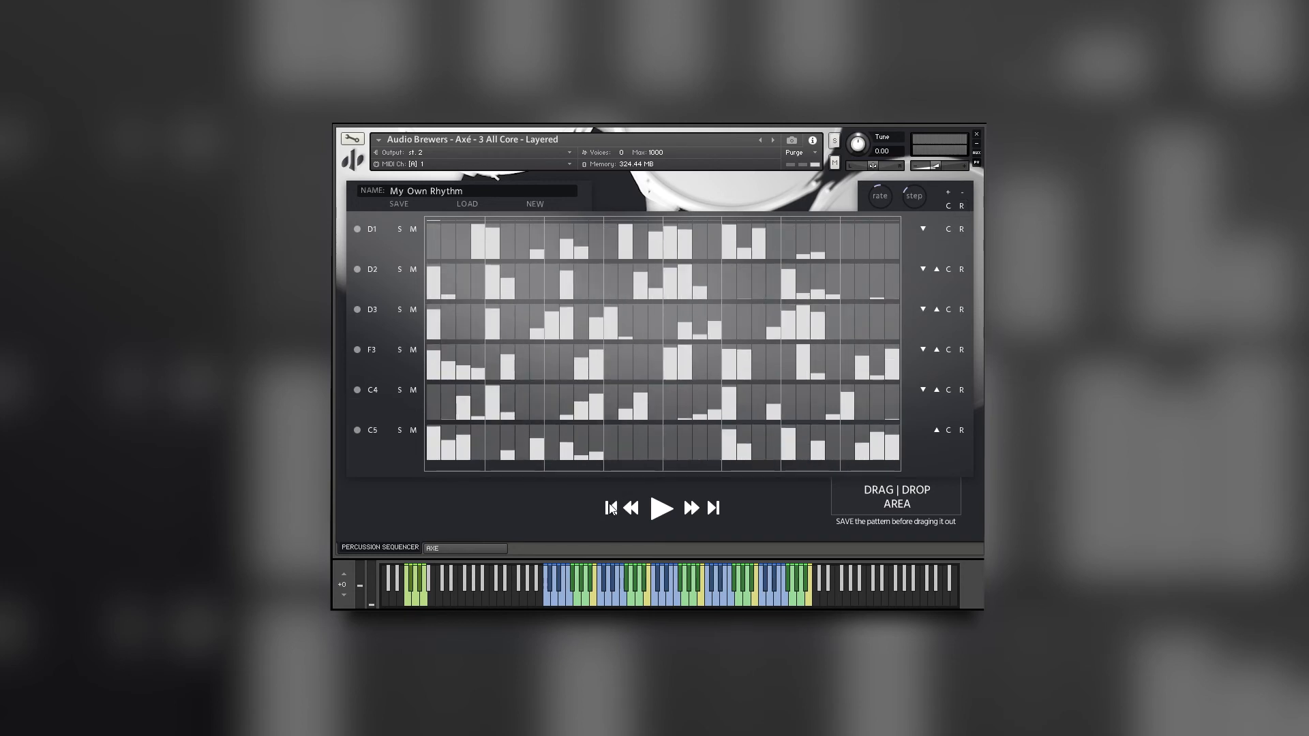
left_click(662, 509)
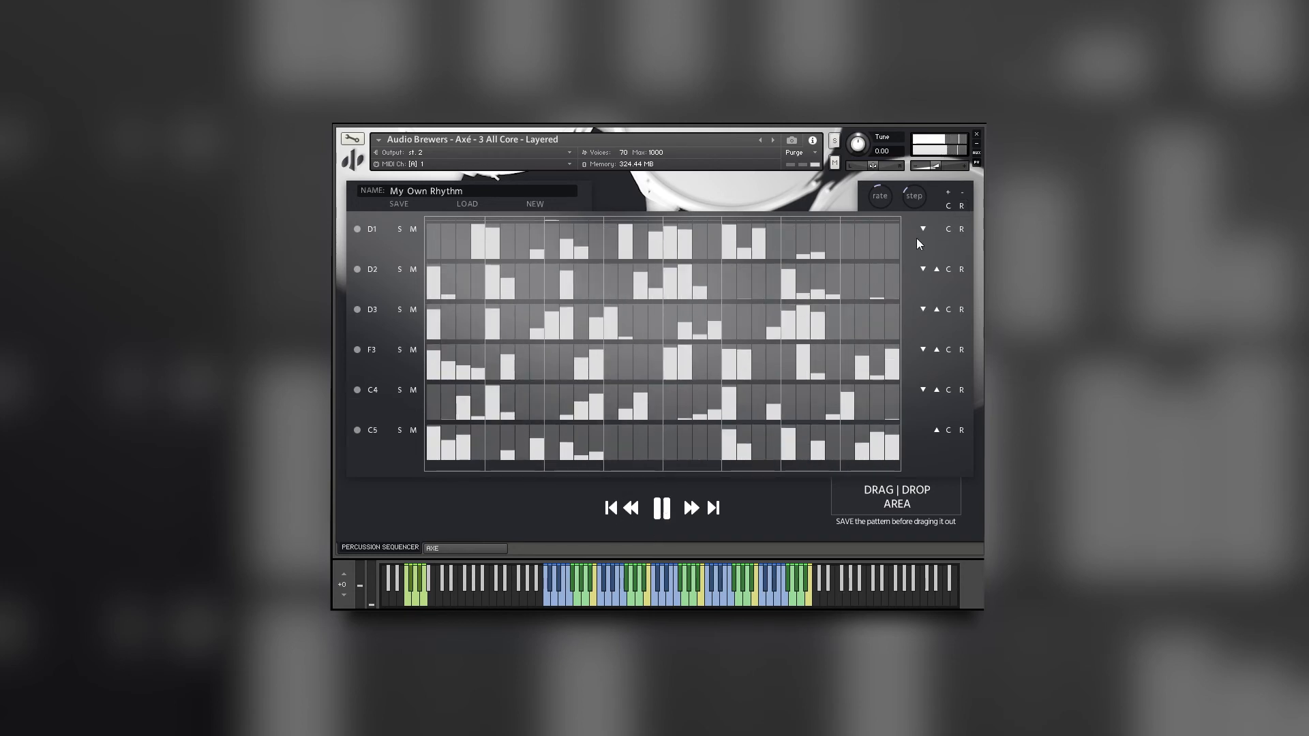
left_click(962, 205)
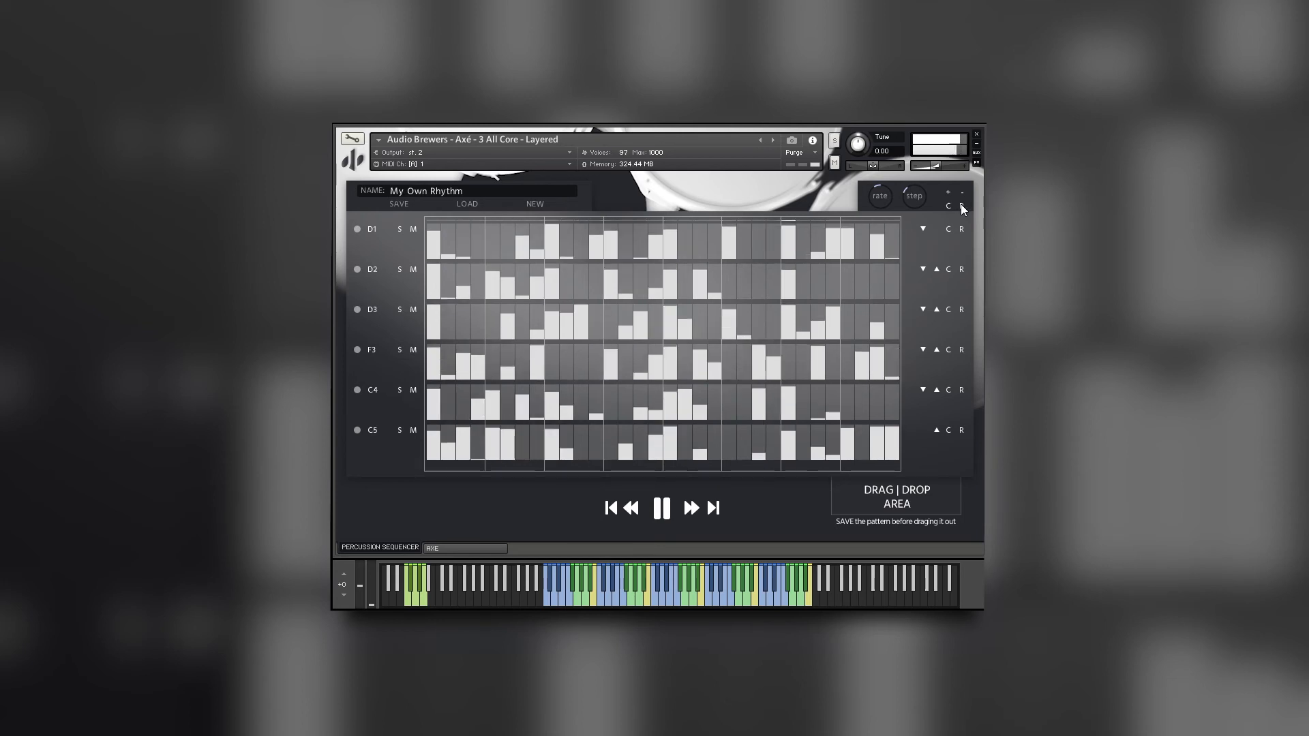
left_click(962, 205)
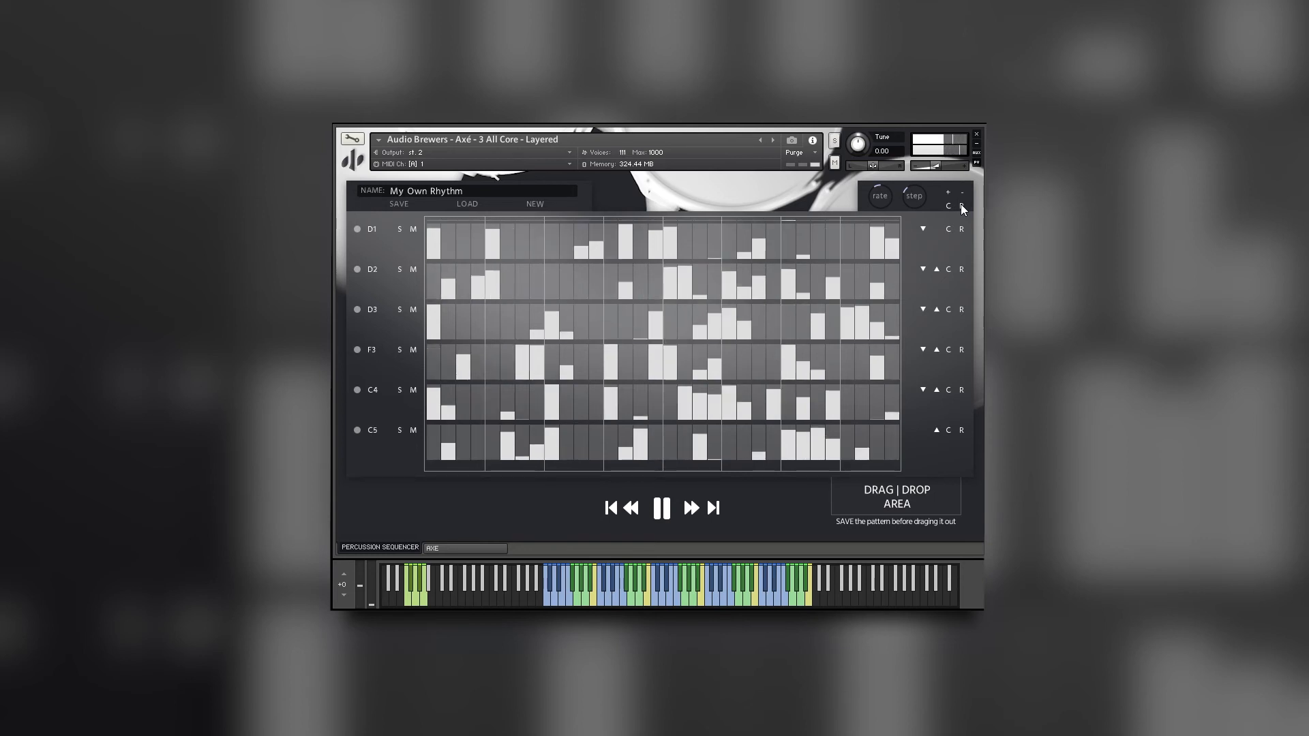
left_click(962, 206)
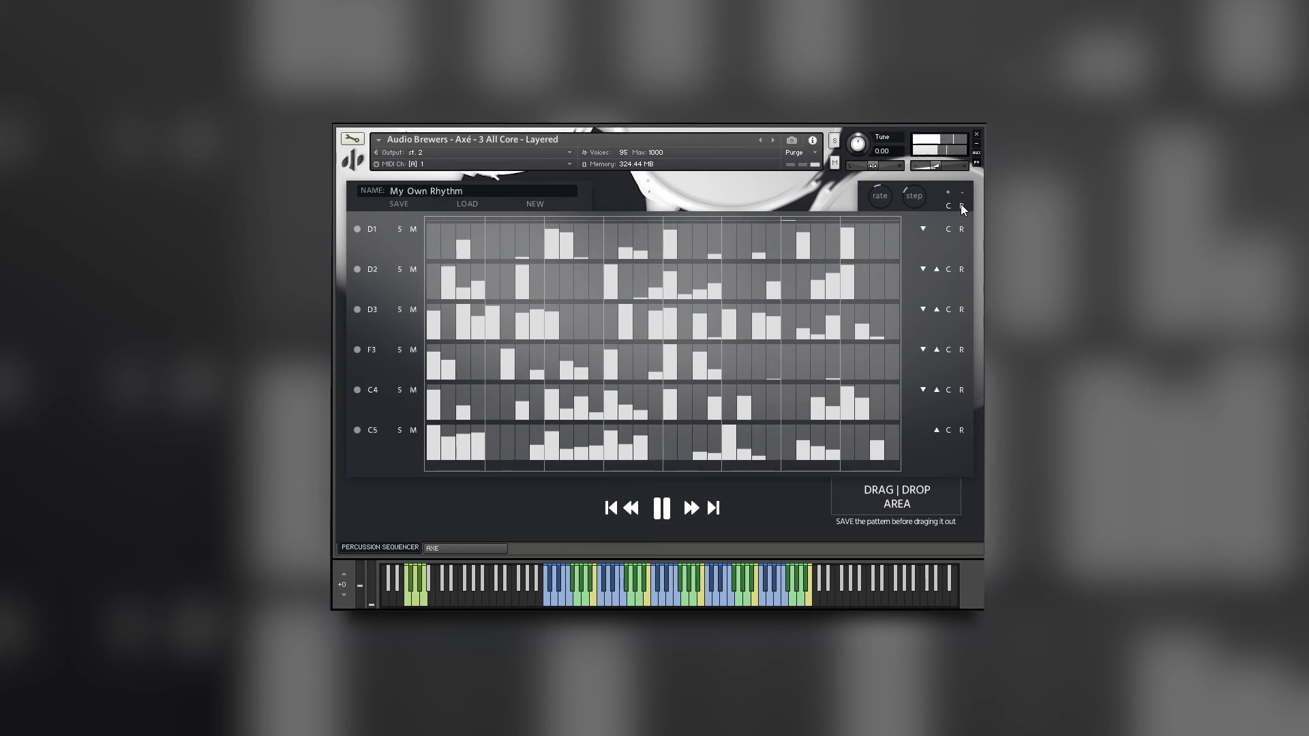
left_click(962, 205)
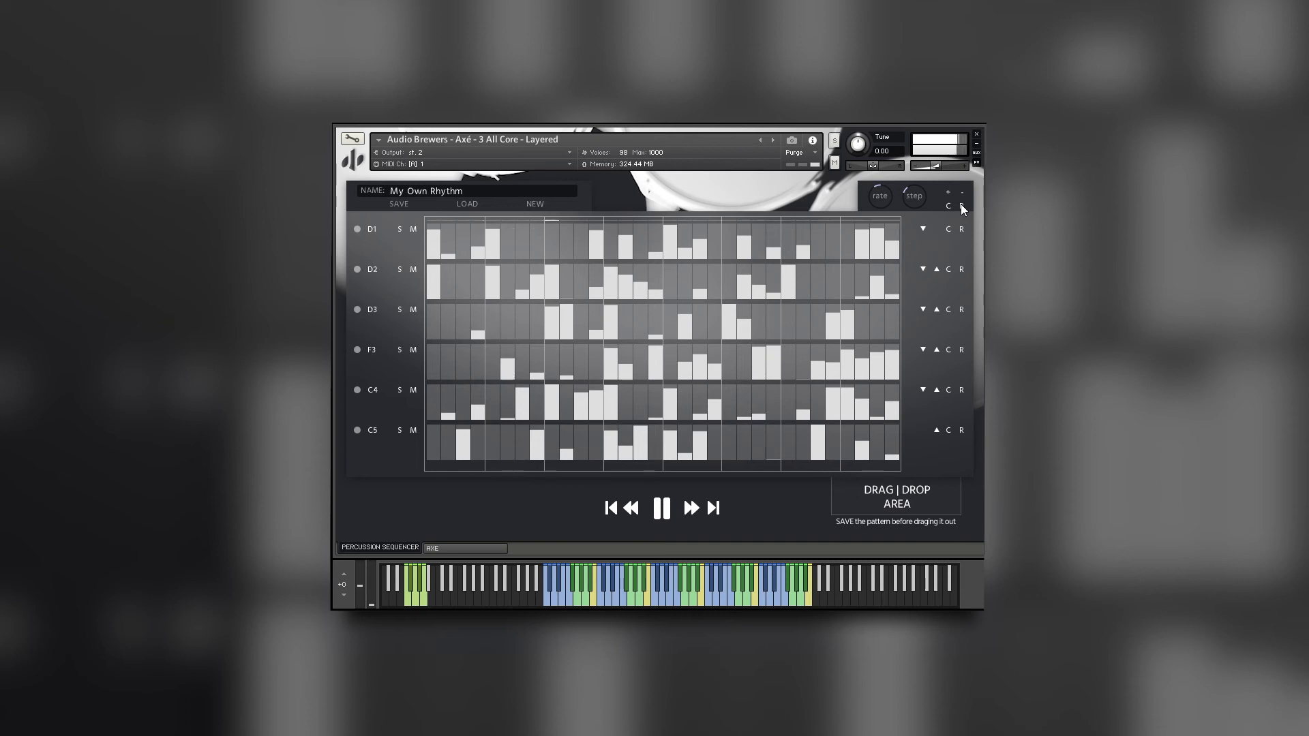
left_click(961, 205)
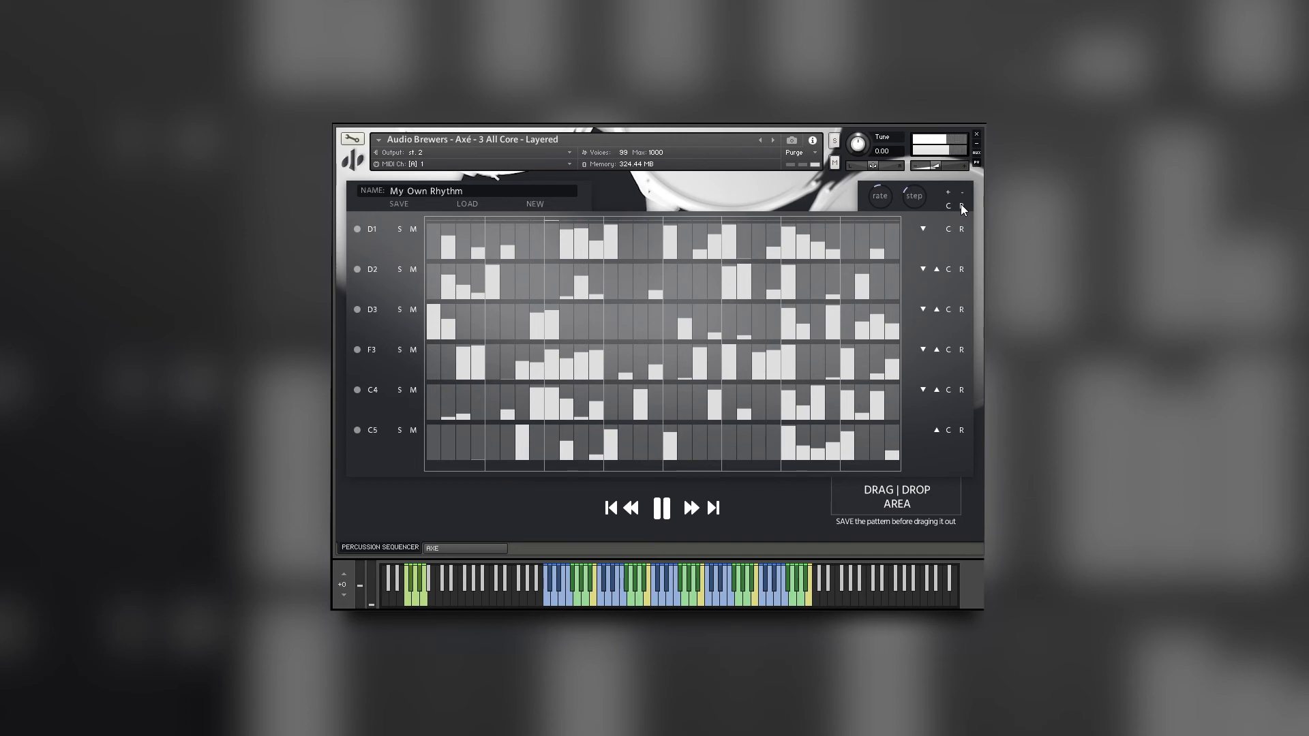
left_click(961, 205)
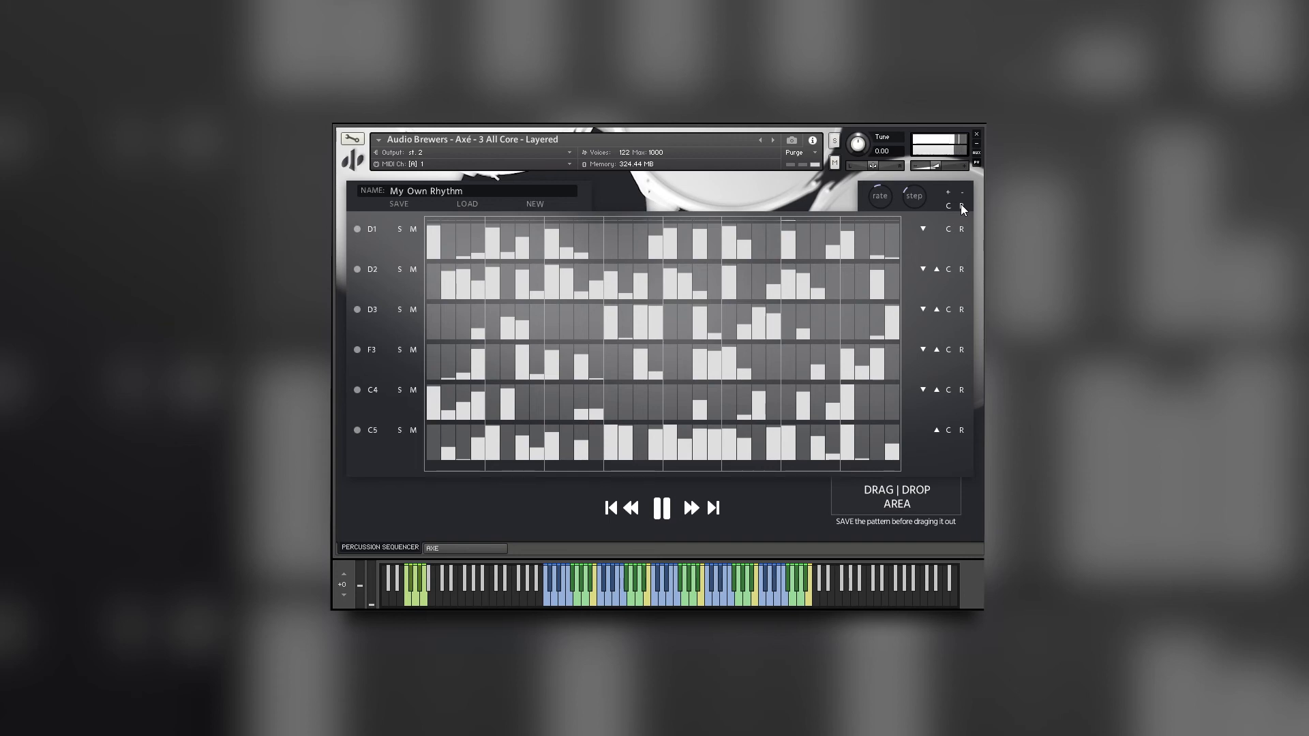
left_click(661, 508)
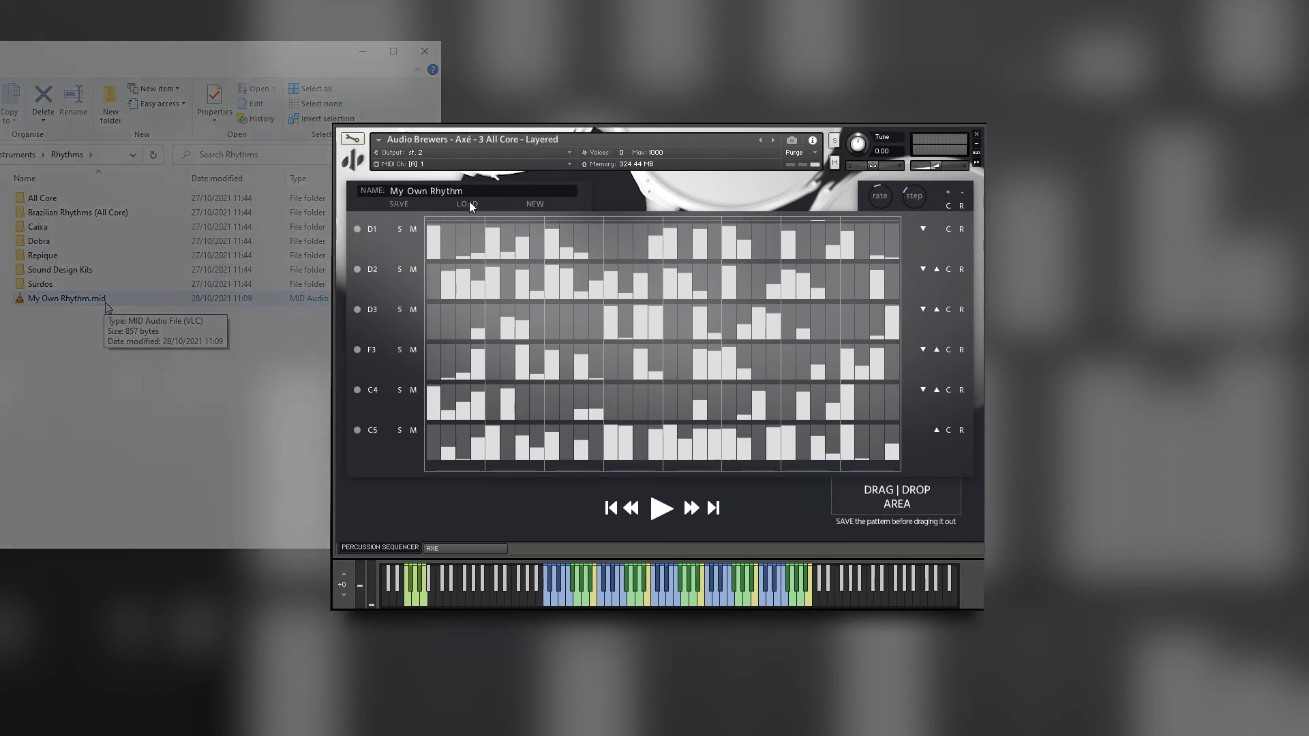
Check the saved patterns for My Own Rhythm.mid without loading it, and place the current pattern on the DAW timeline at bar 357 and audition it
left_click(468, 202)
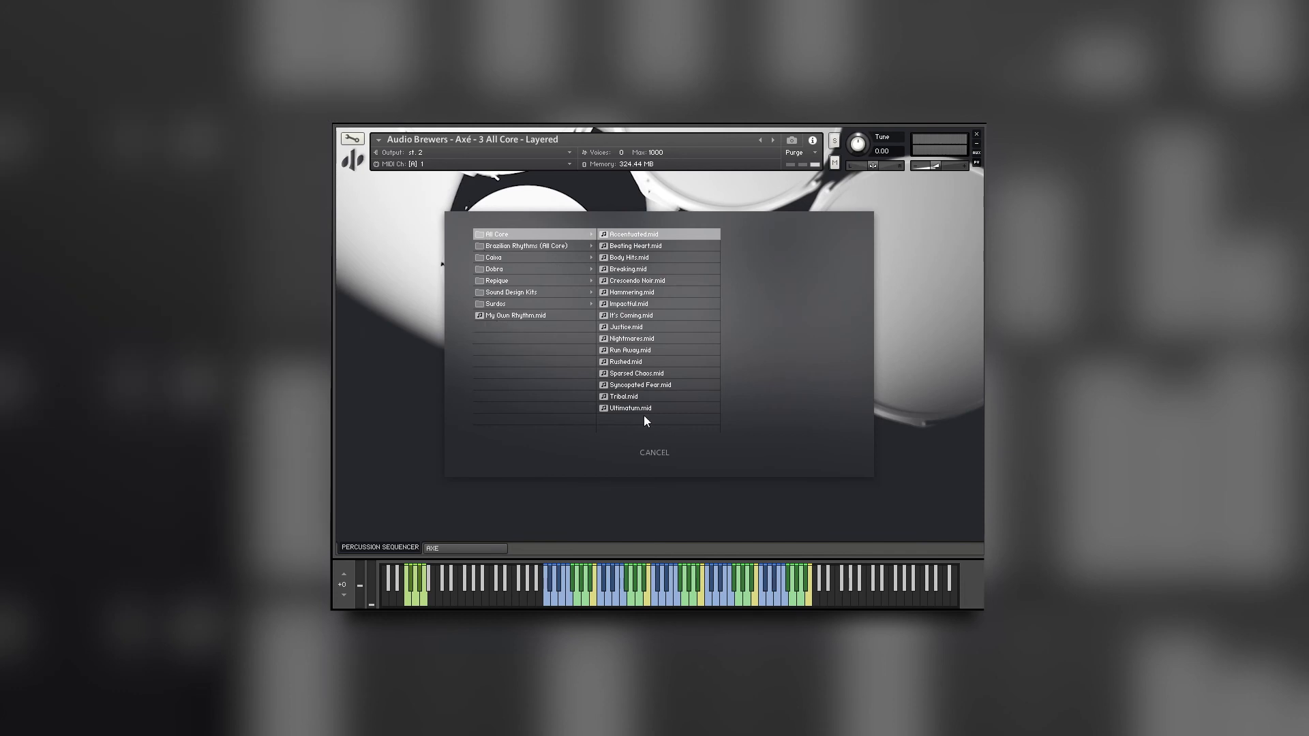
left_click(665, 452)
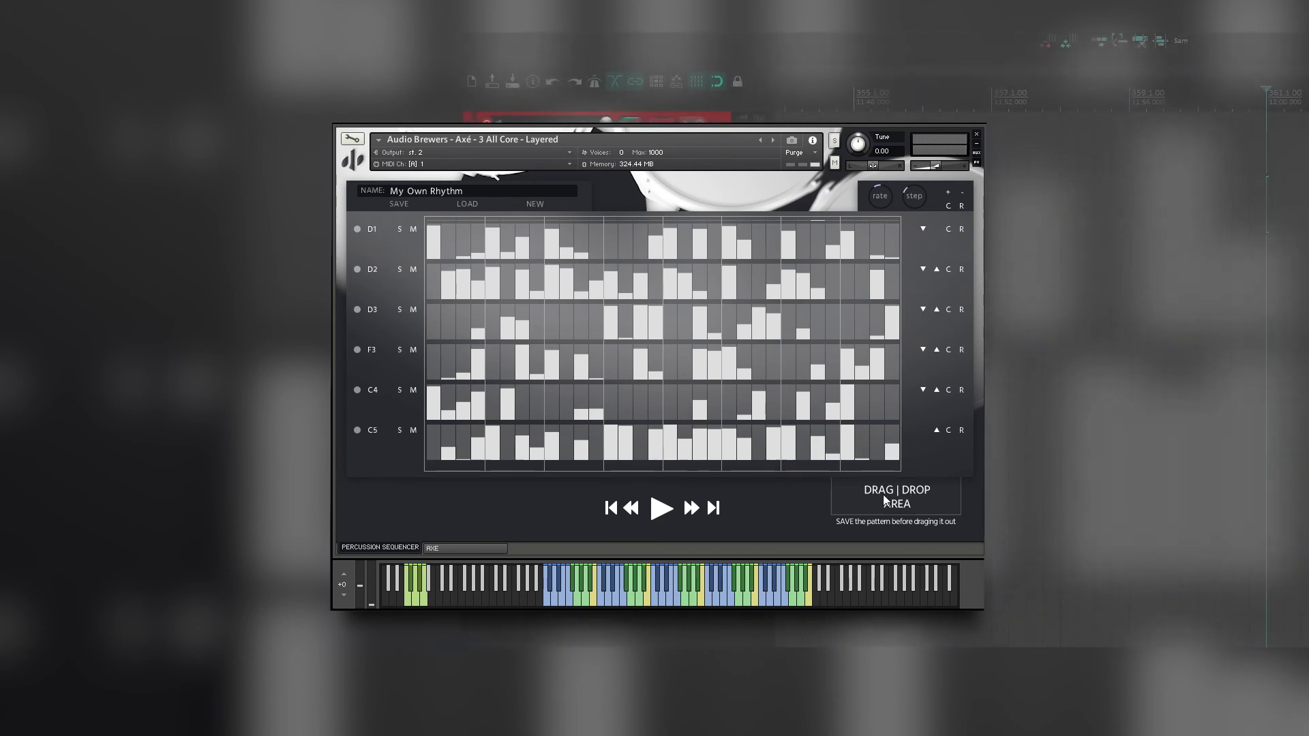
left_click_drag(883, 494, 992, 133)
key("space")
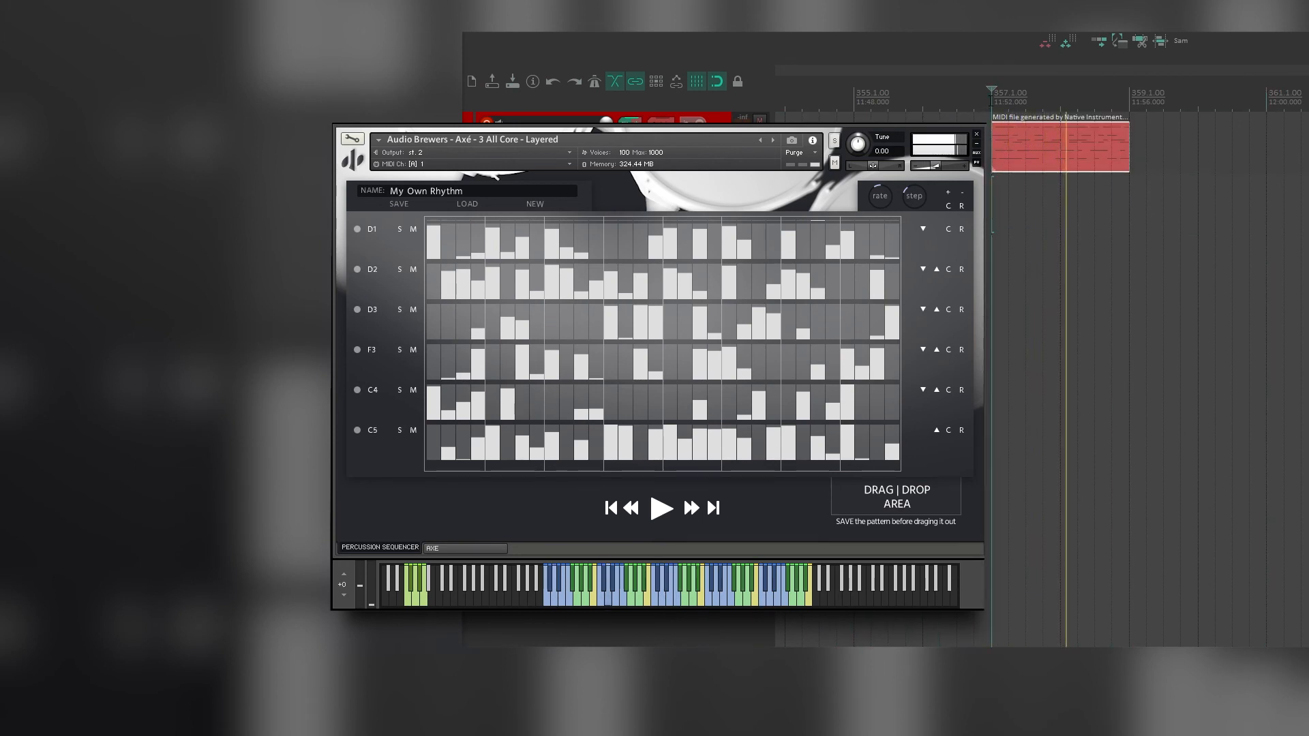
key("space")
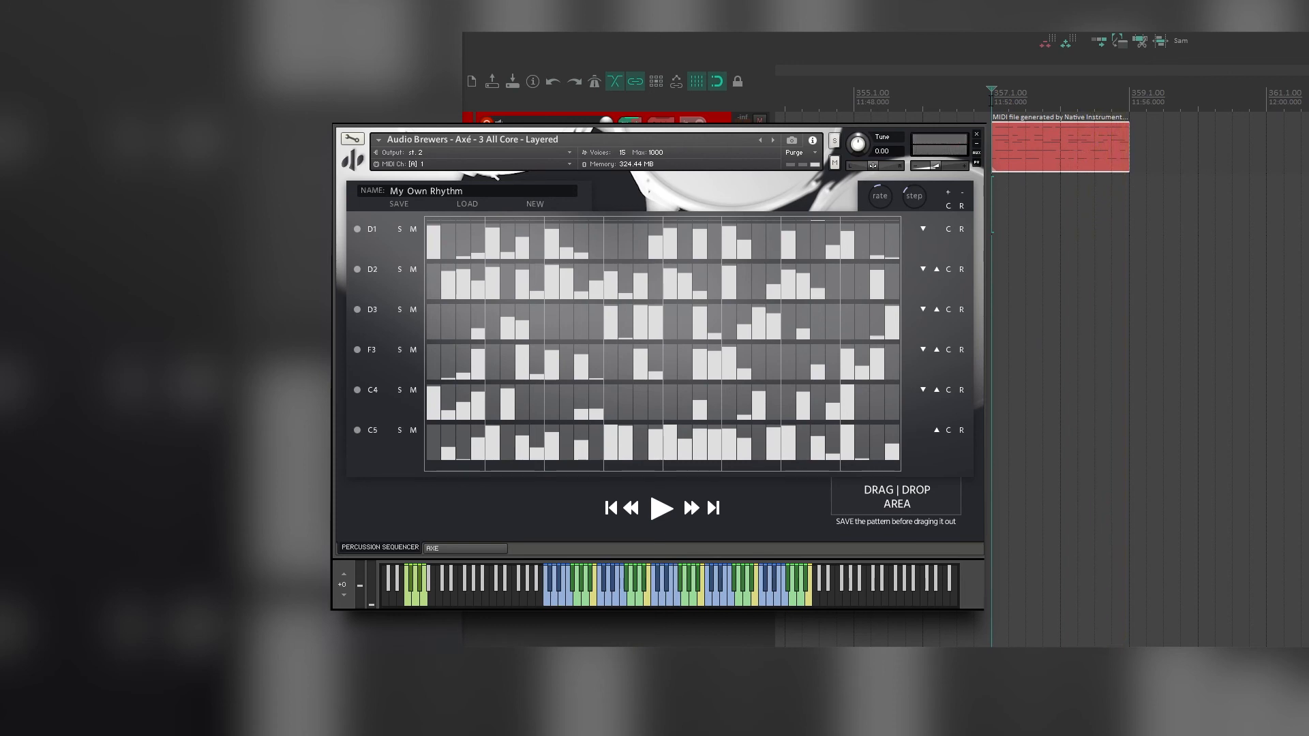
Load the Rushed pattern from All Core, place it on the DAW timeline at bar 359, and play both clips from bar 357
left_click(466, 205)
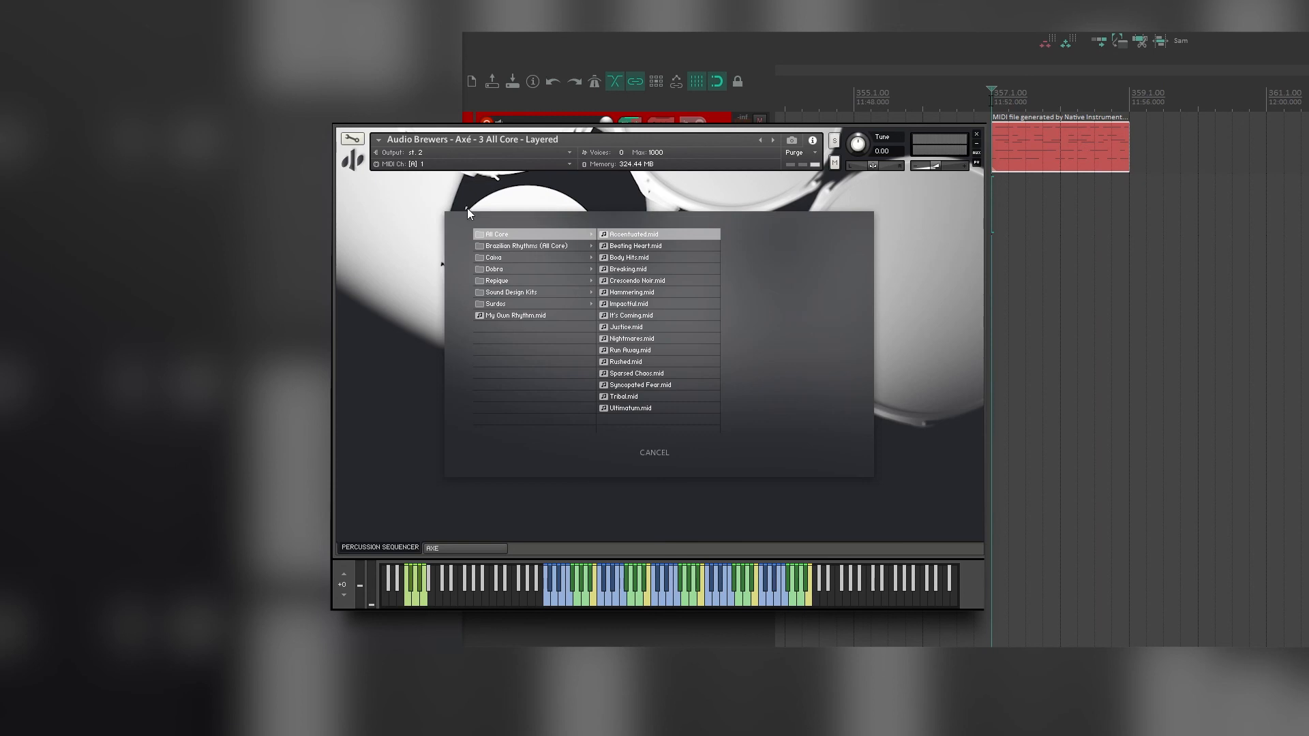
left_click(640, 363)
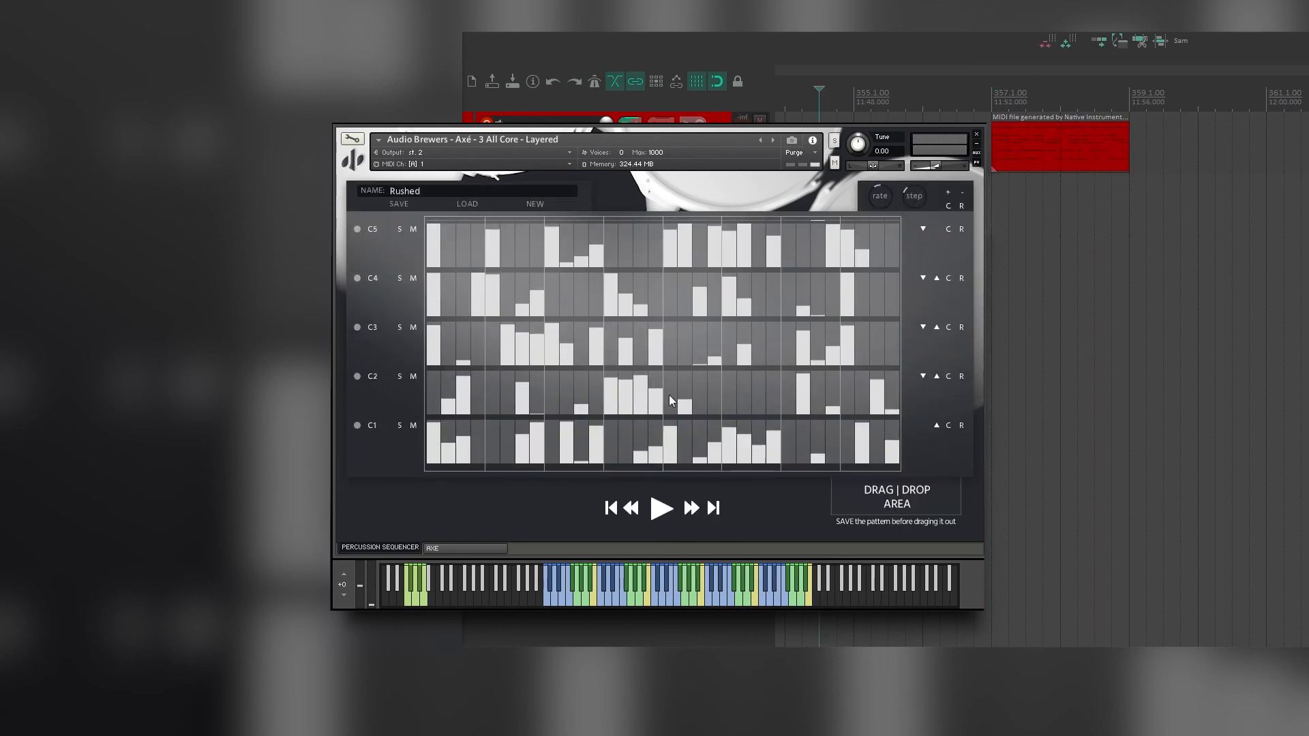
left_click_drag(893, 497, 1134, 135)
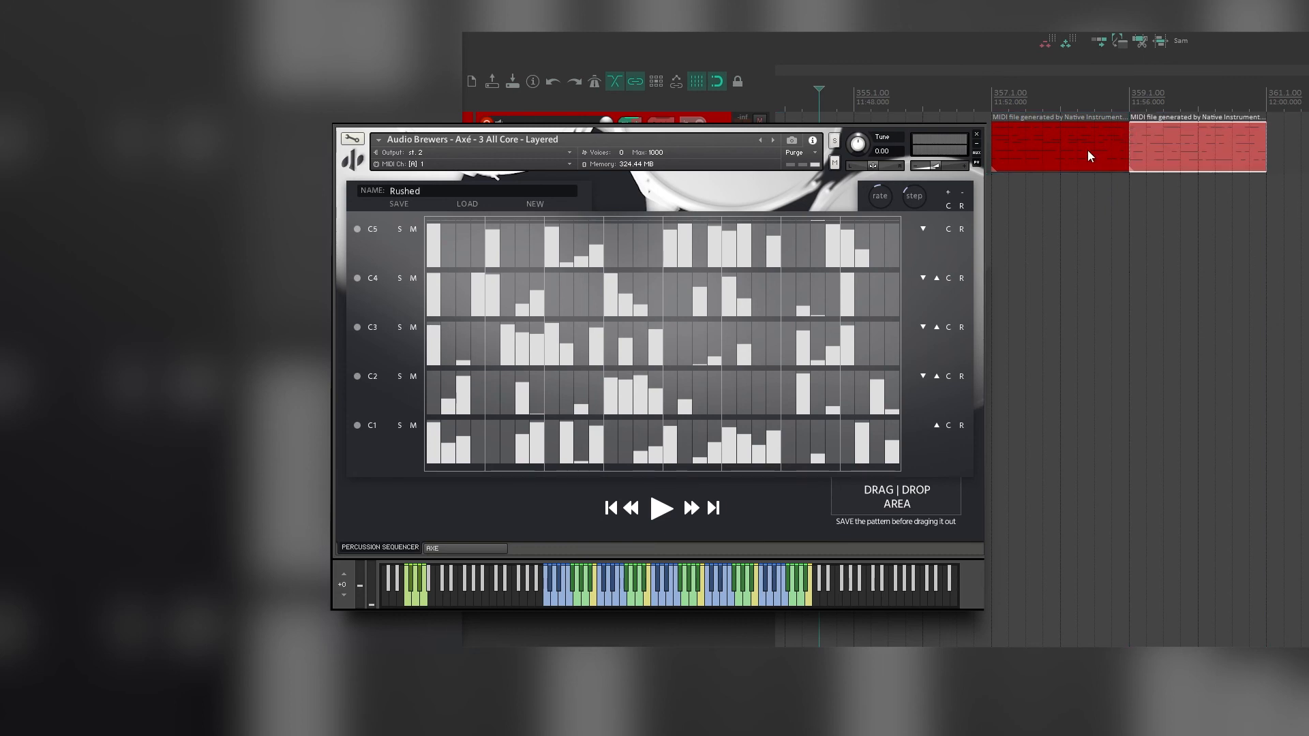
left_click(995, 97)
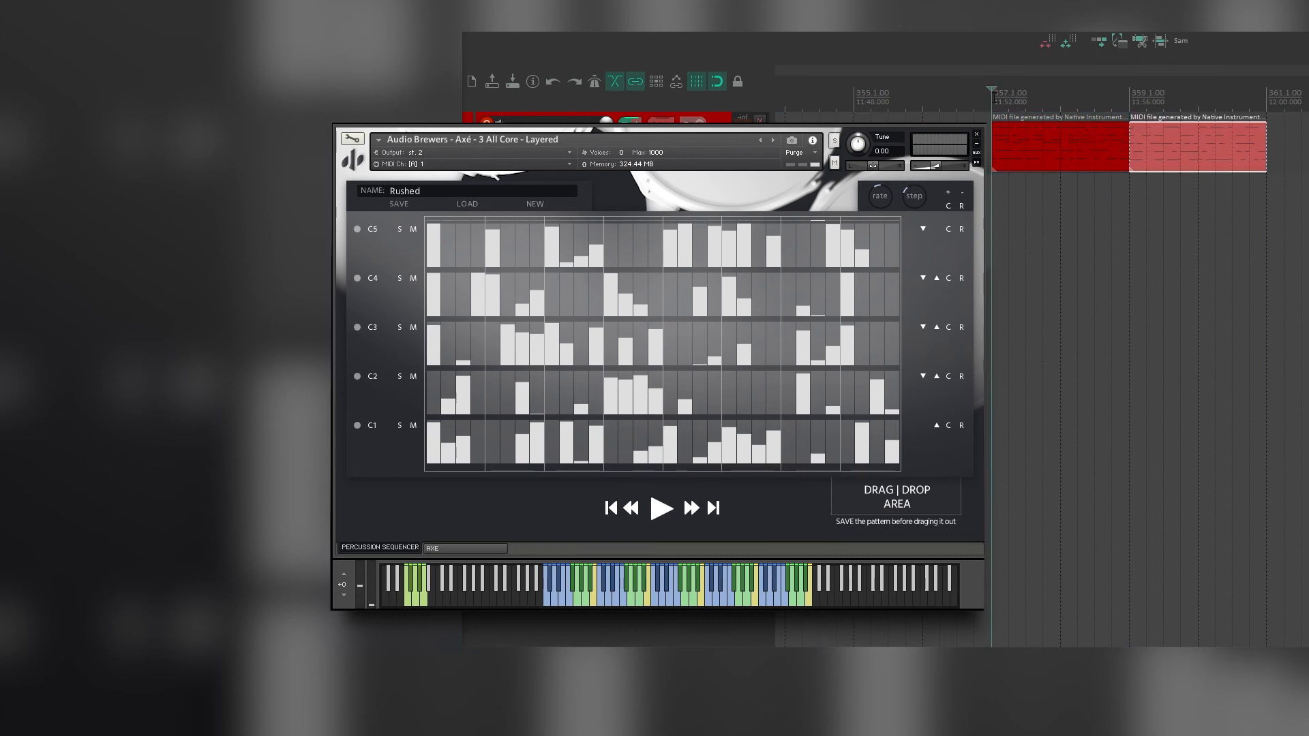
key("space")
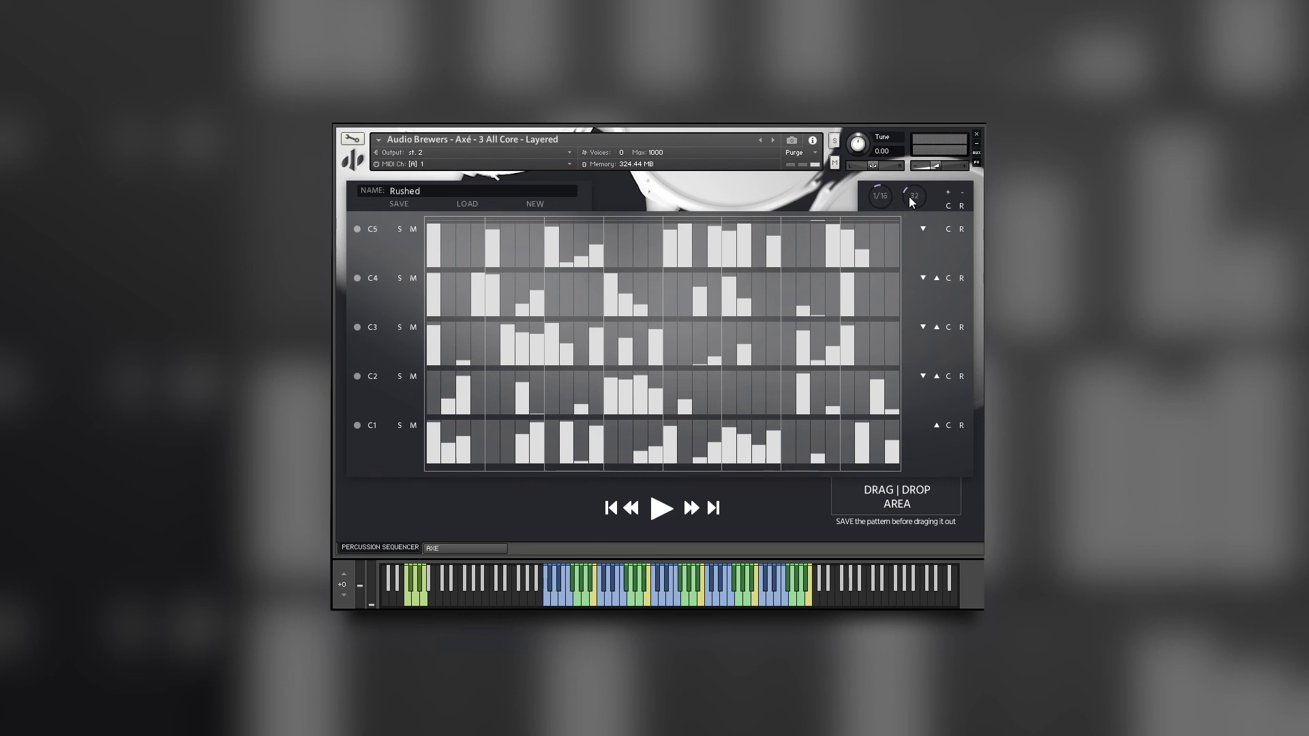
Extend the pattern to 128 steps, and randomize all its tracks and audition the result
left_click_drag(909, 196, 909, 102)
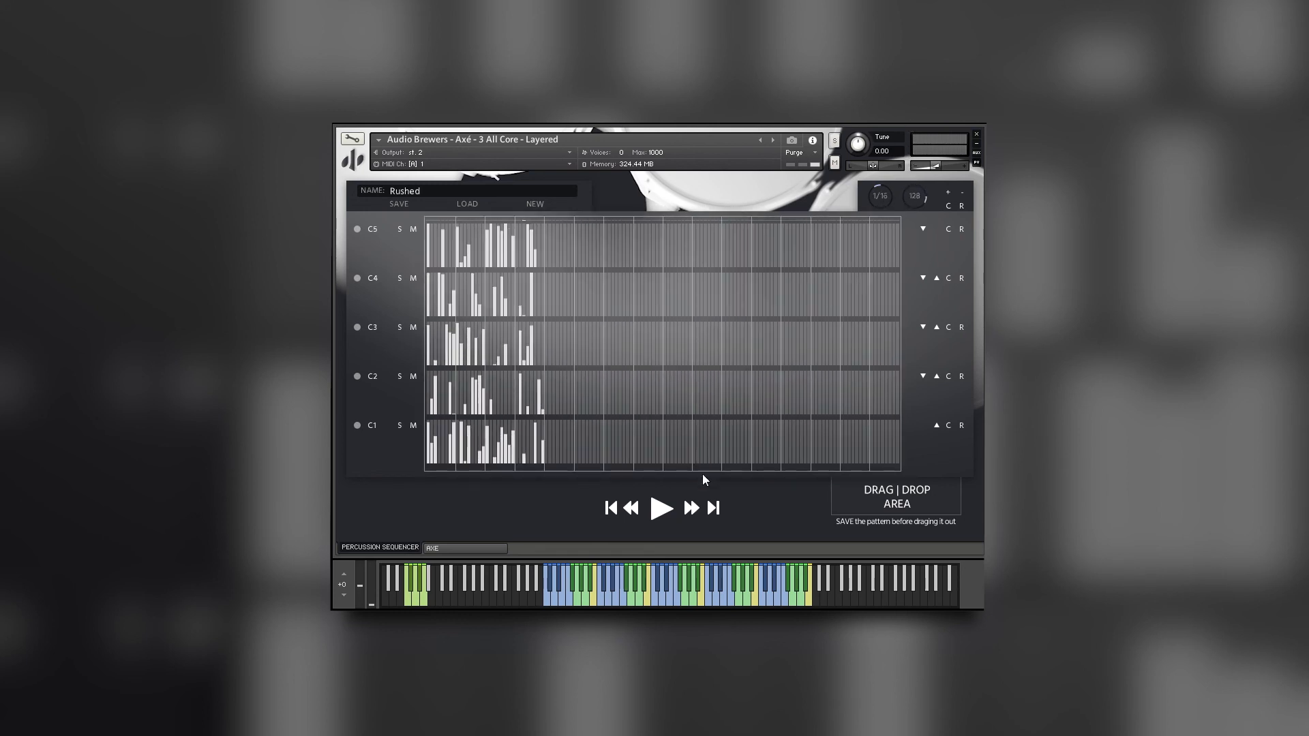
left_click(962, 206)
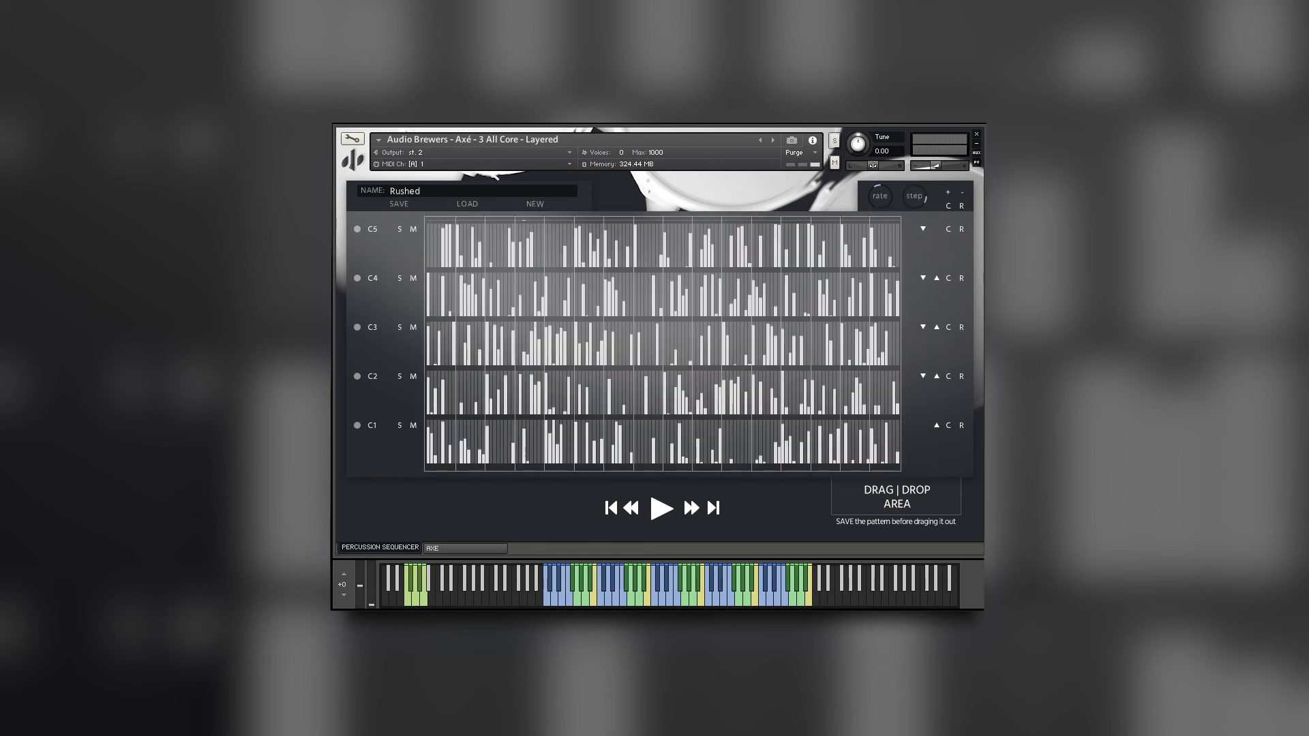
left_click(659, 512)
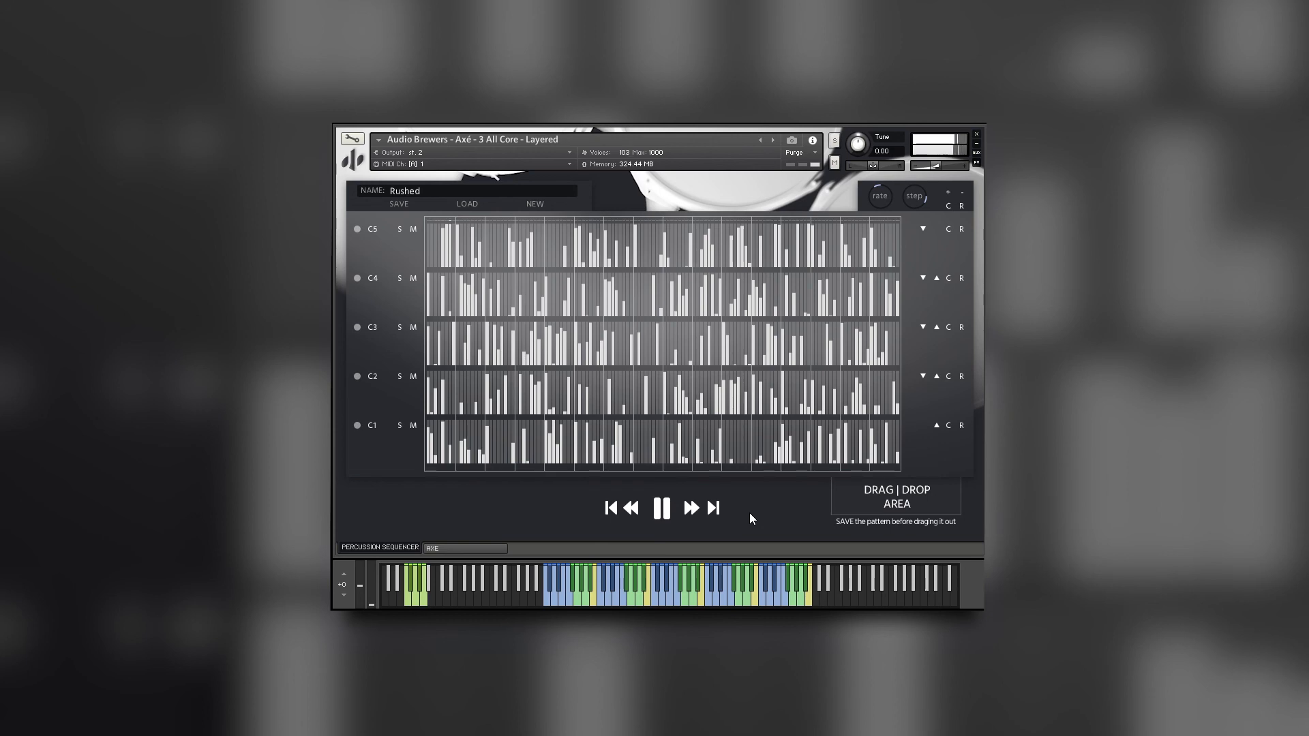
left_click(662, 508)
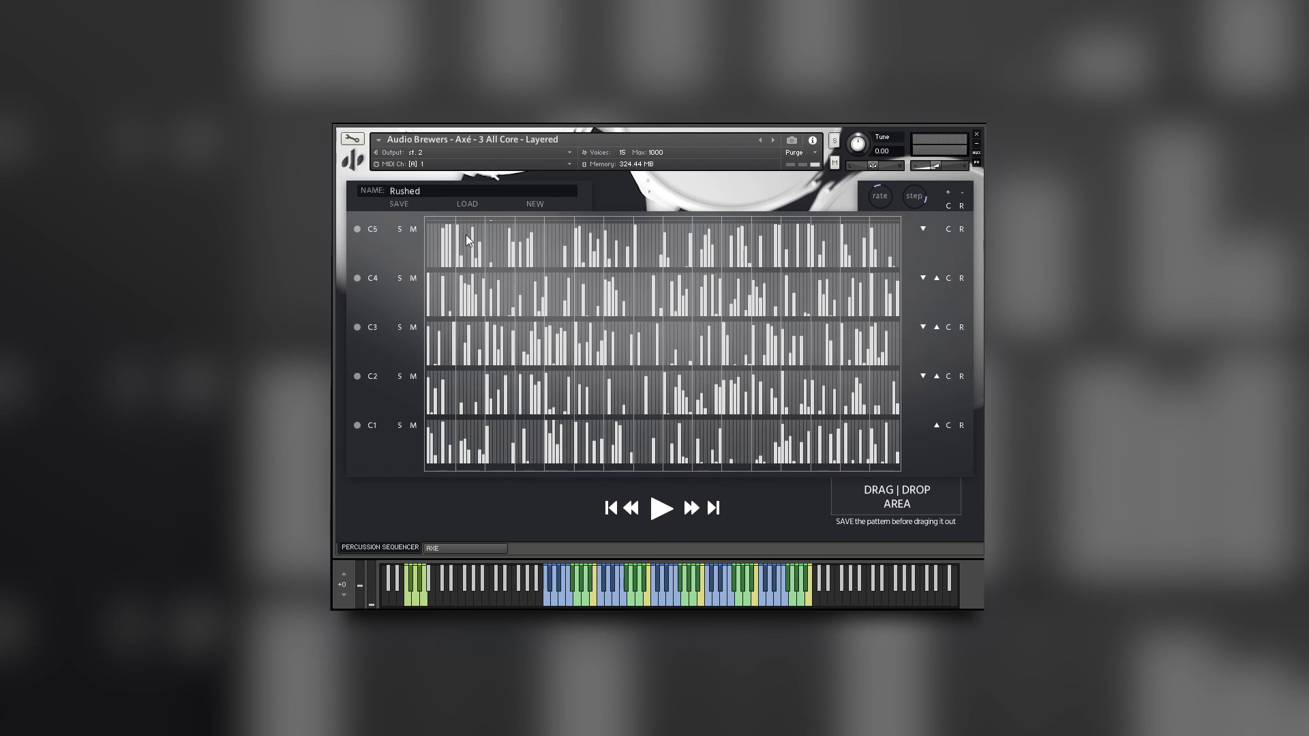
Save the pattern as My Long Rhythm and check that it is listed among the loadable patterns
left_click(456, 189)
type("My Long Rhythm")
left_click(462, 204)
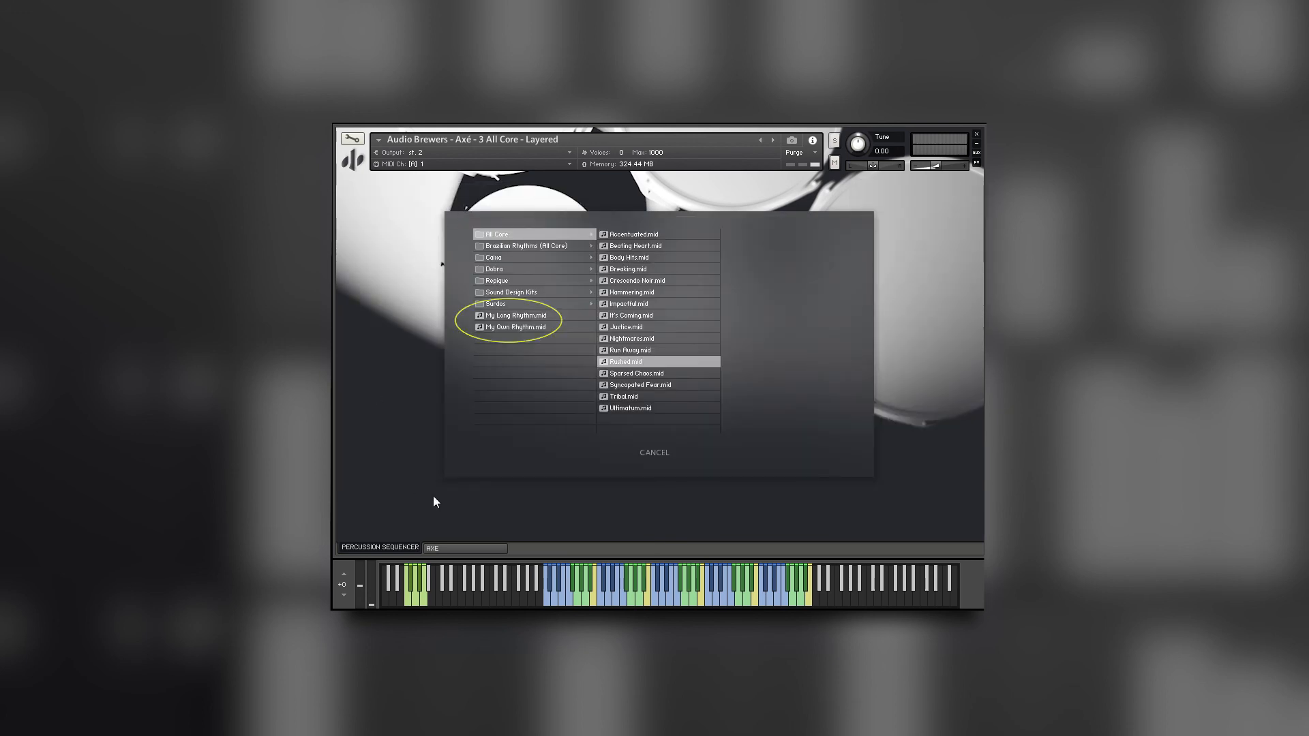
left_click(654, 454)
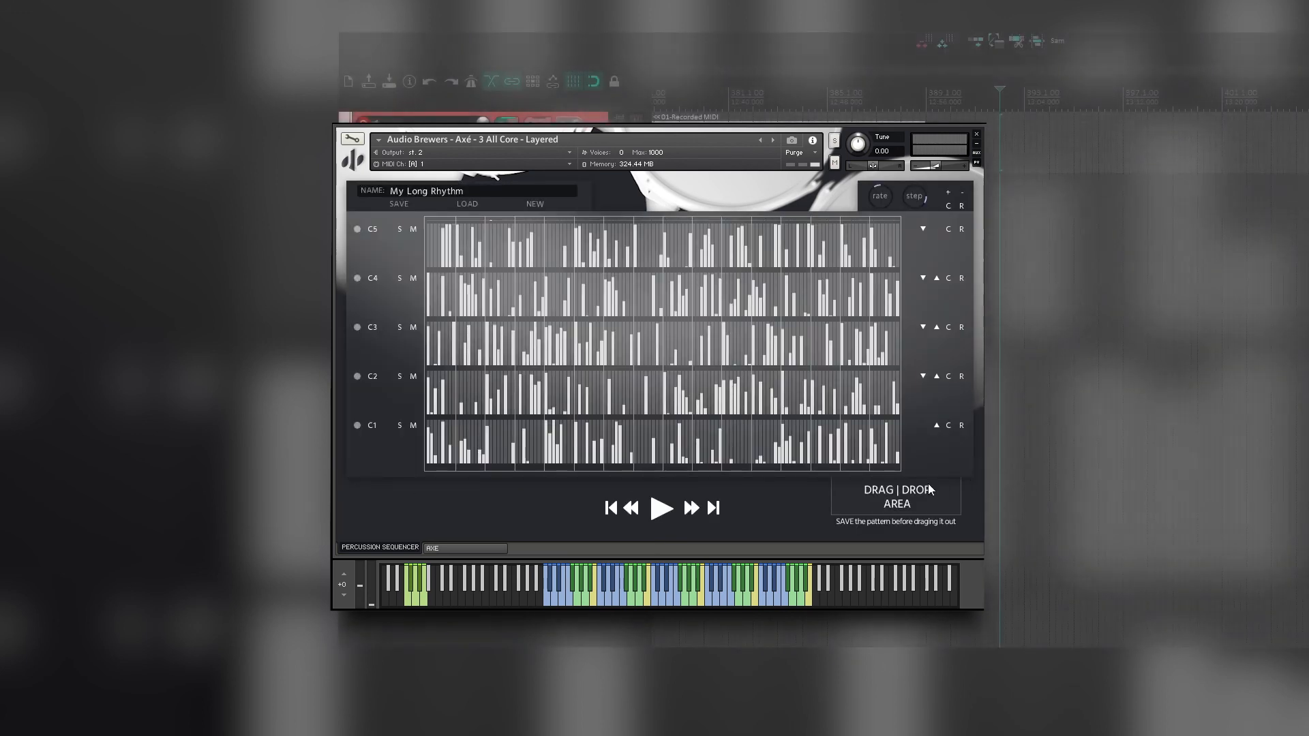
Place the My Long Rhythm pattern on the DAW timeline at the edit cursor and play the clip
left_click_drag(896, 497, 999, 154)
key("space")
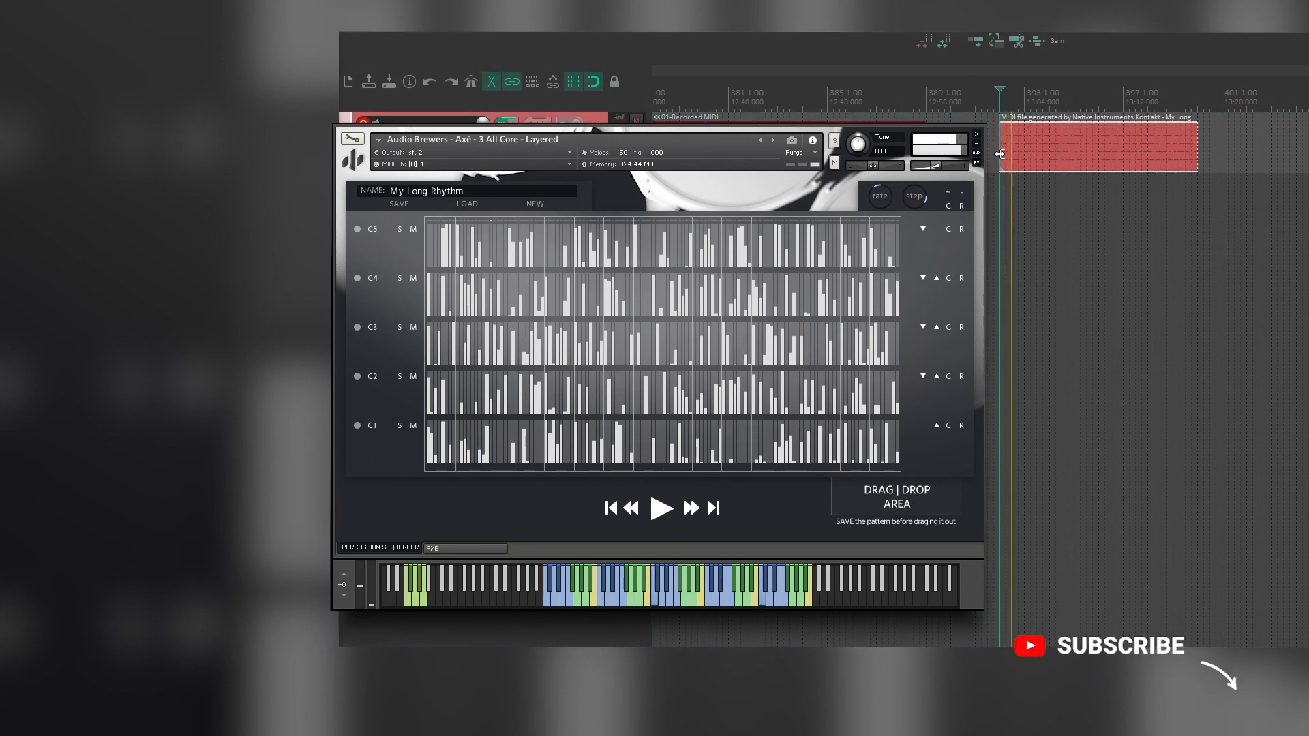